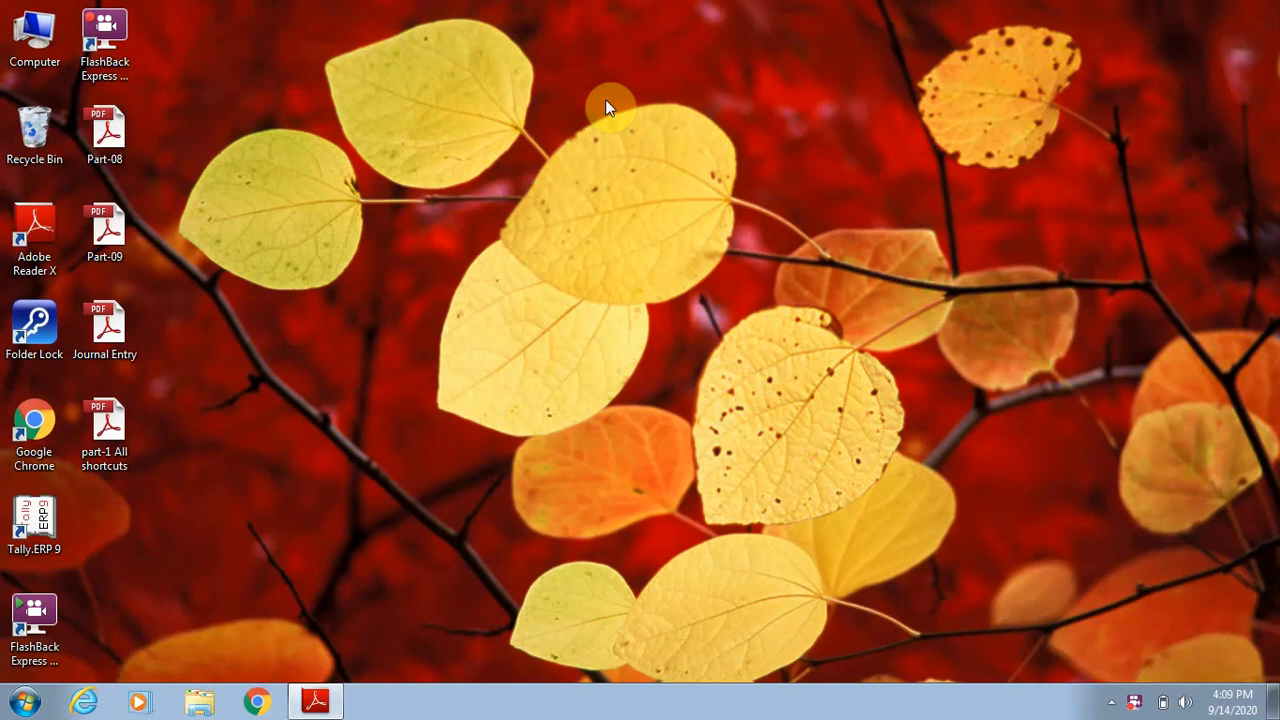
Launch Tally.ERP 9 in Educational Mode and open the Company Info options.
double_click(42, 520)
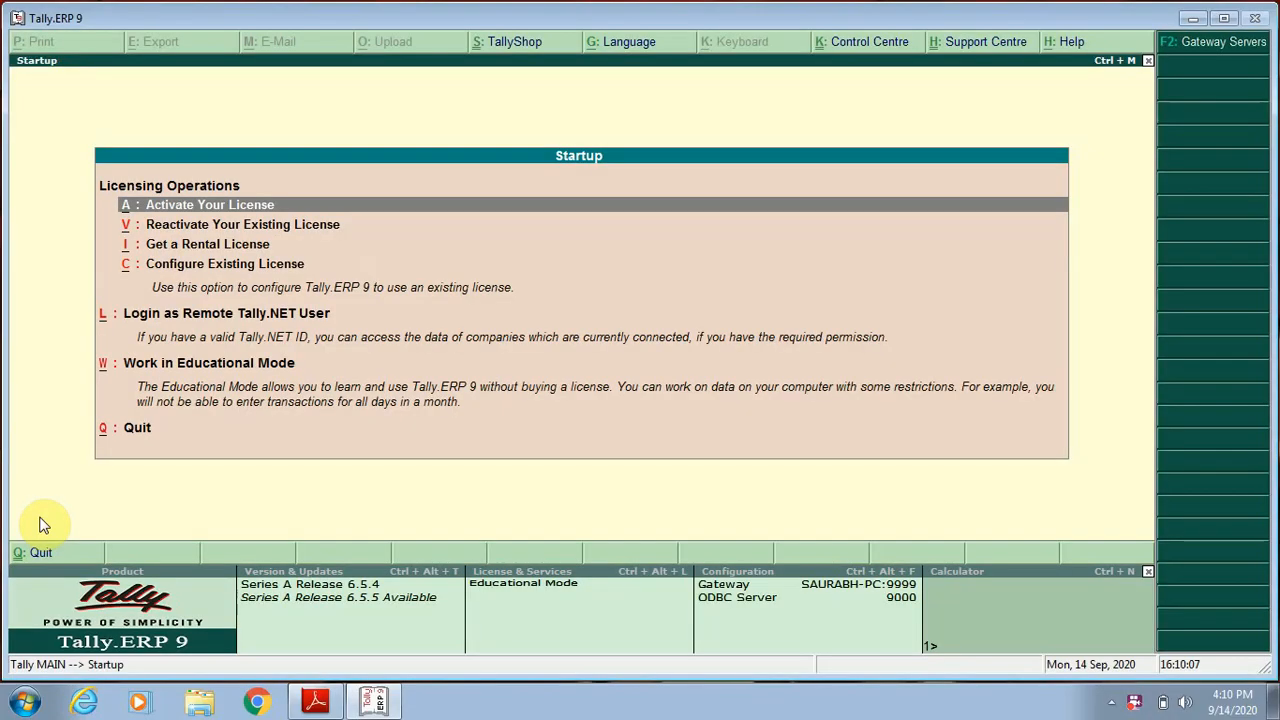
key("Down")
key("Down")
key("Down")
key("Down")
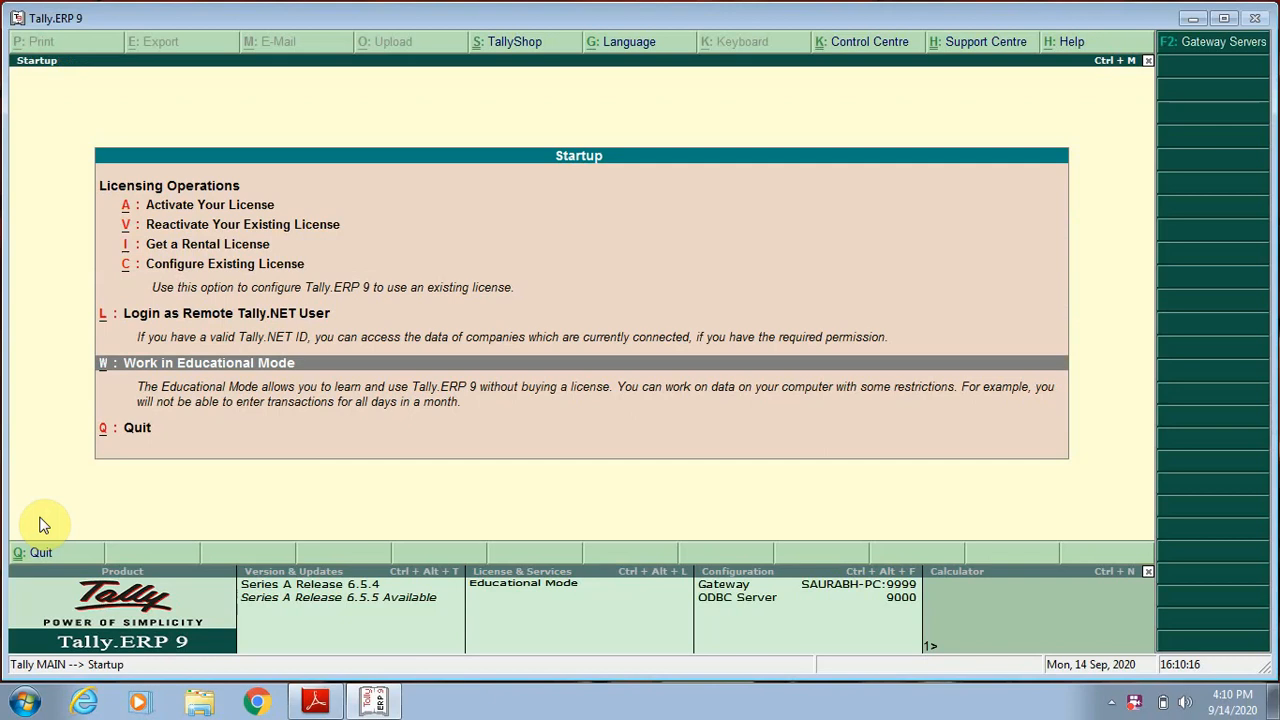
key("Return")
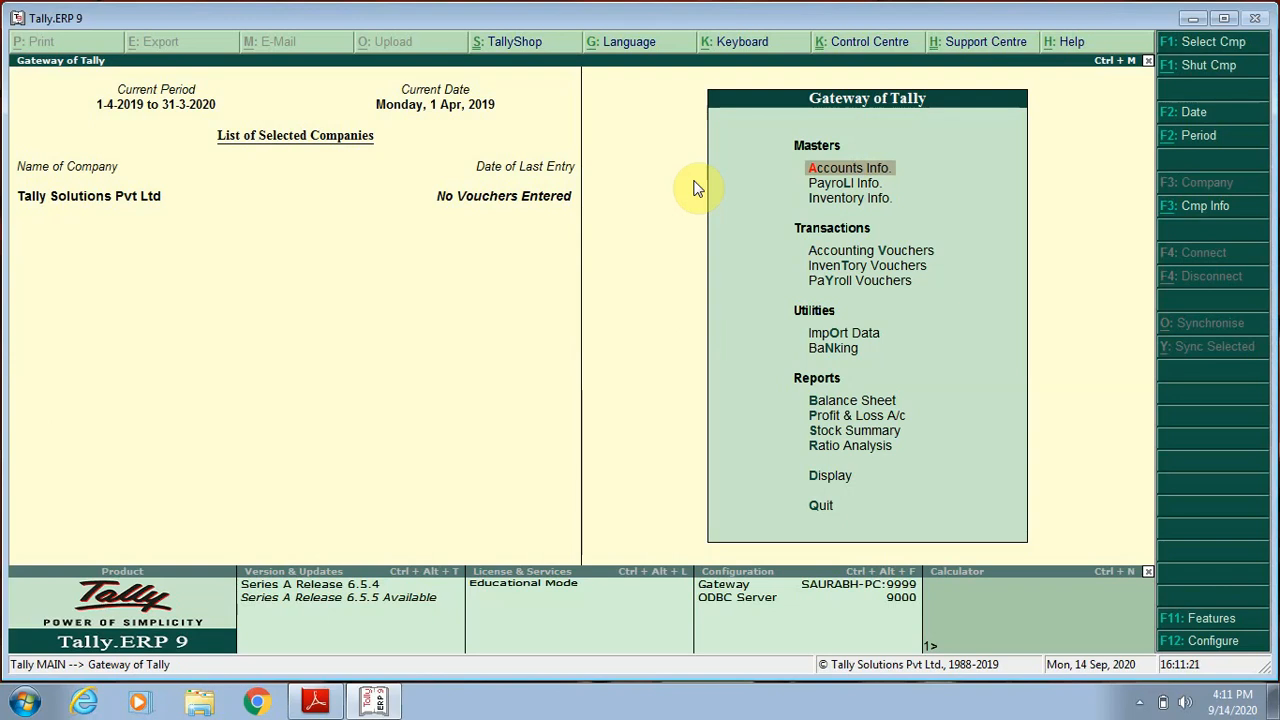
key("alt+F3")
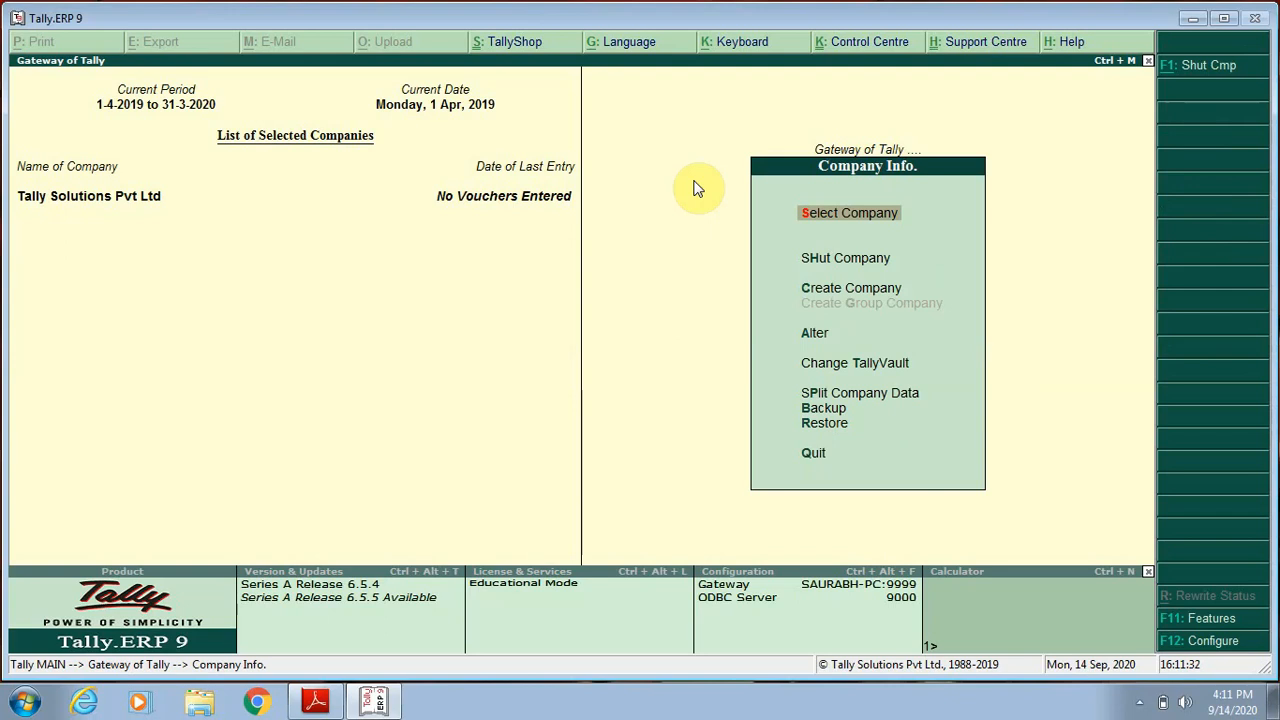
Switch to Adobe Reader and read the company information shortcut in the part-1 All shortcuts PDF.
key("alt+Tab")
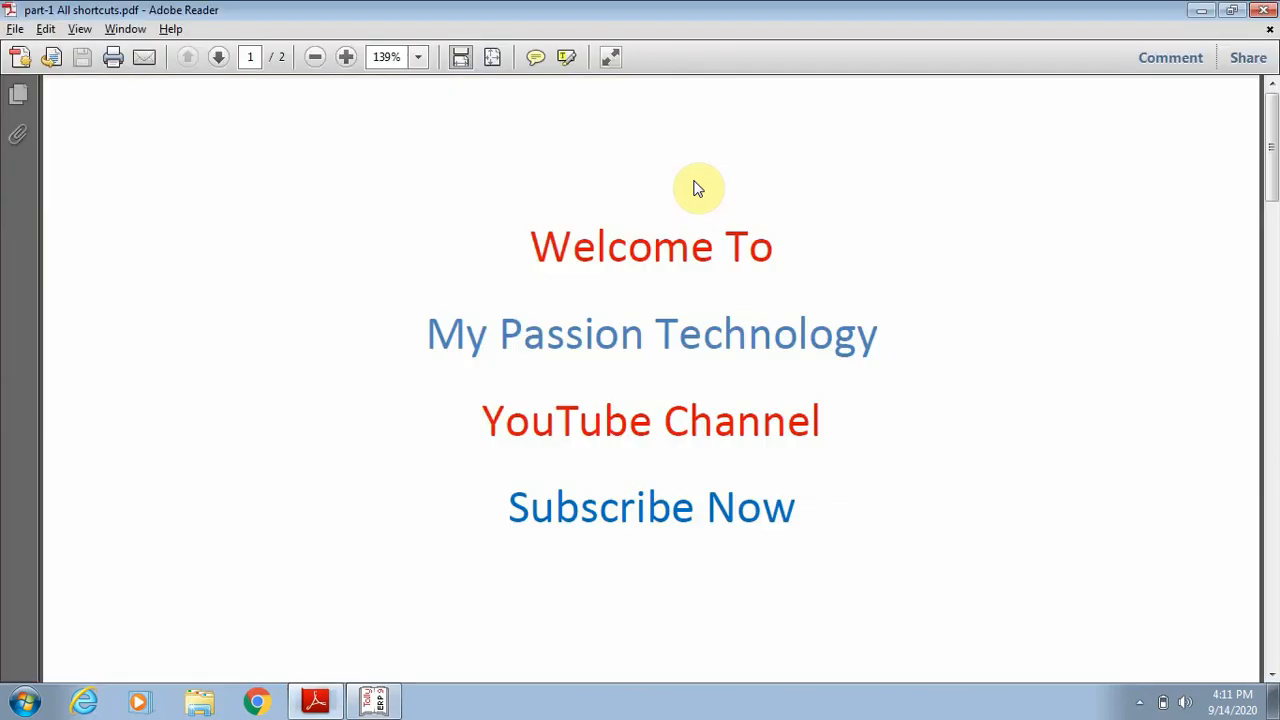
left_click(1272, 676)
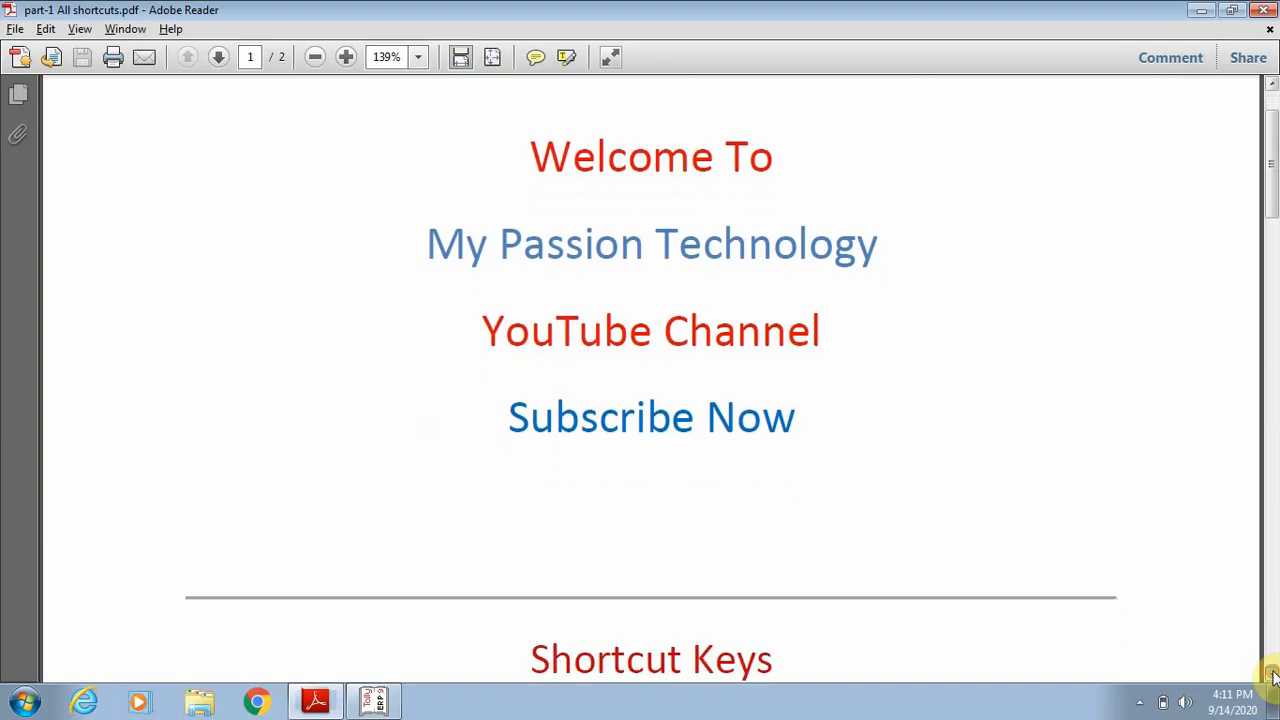
left_click(1273, 677)
left_click(1273, 677)
left_click(1273, 677)
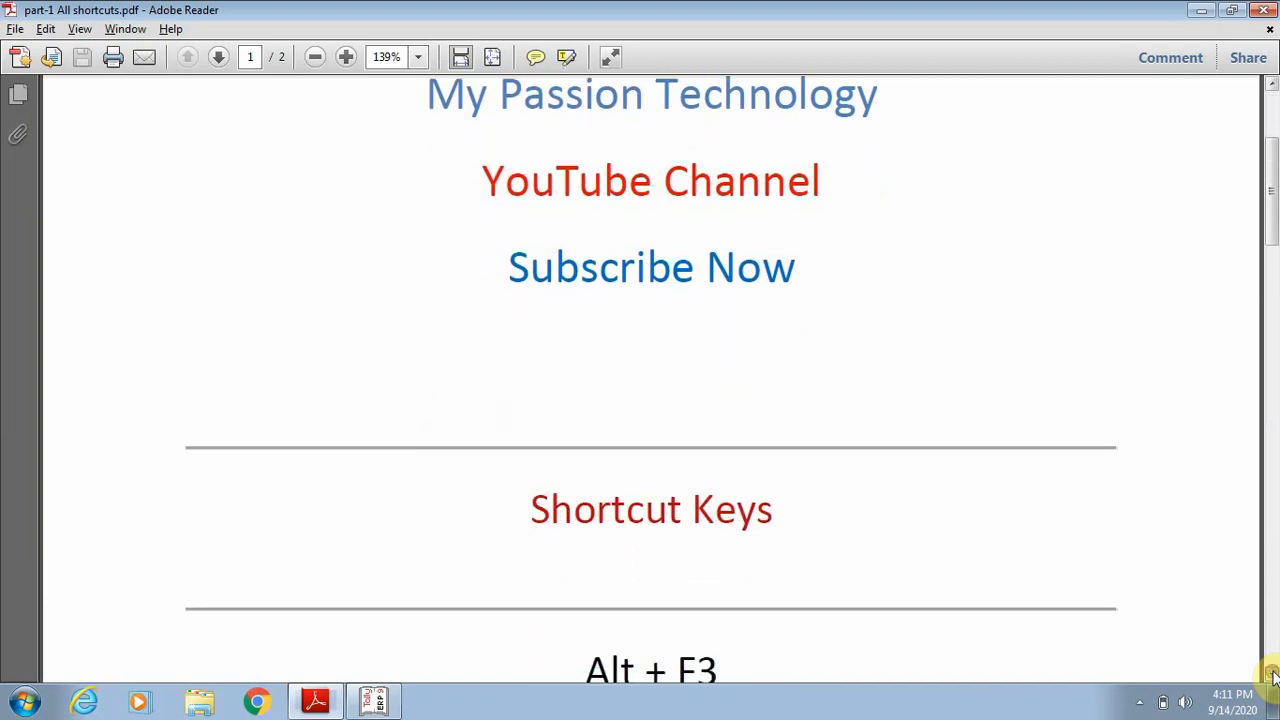
left_click(1273, 677)
left_click(1273, 677)
left_click(1273, 677)
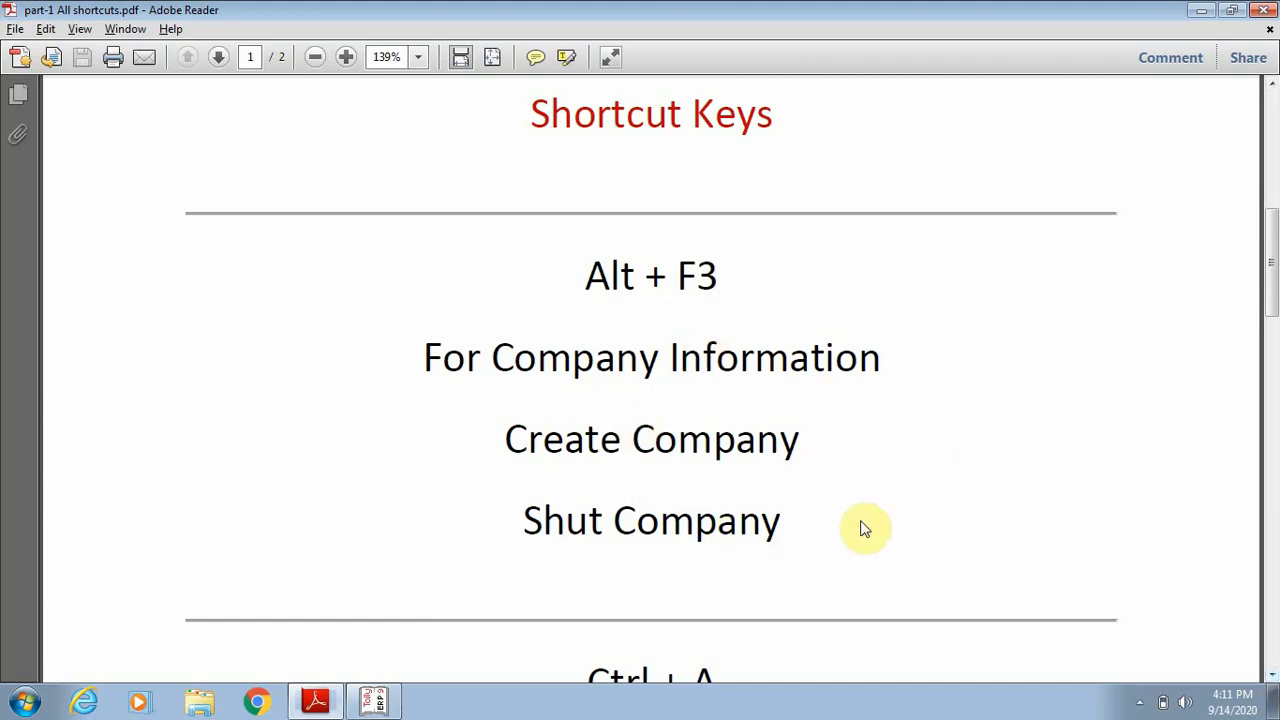
left_click(1273, 677)
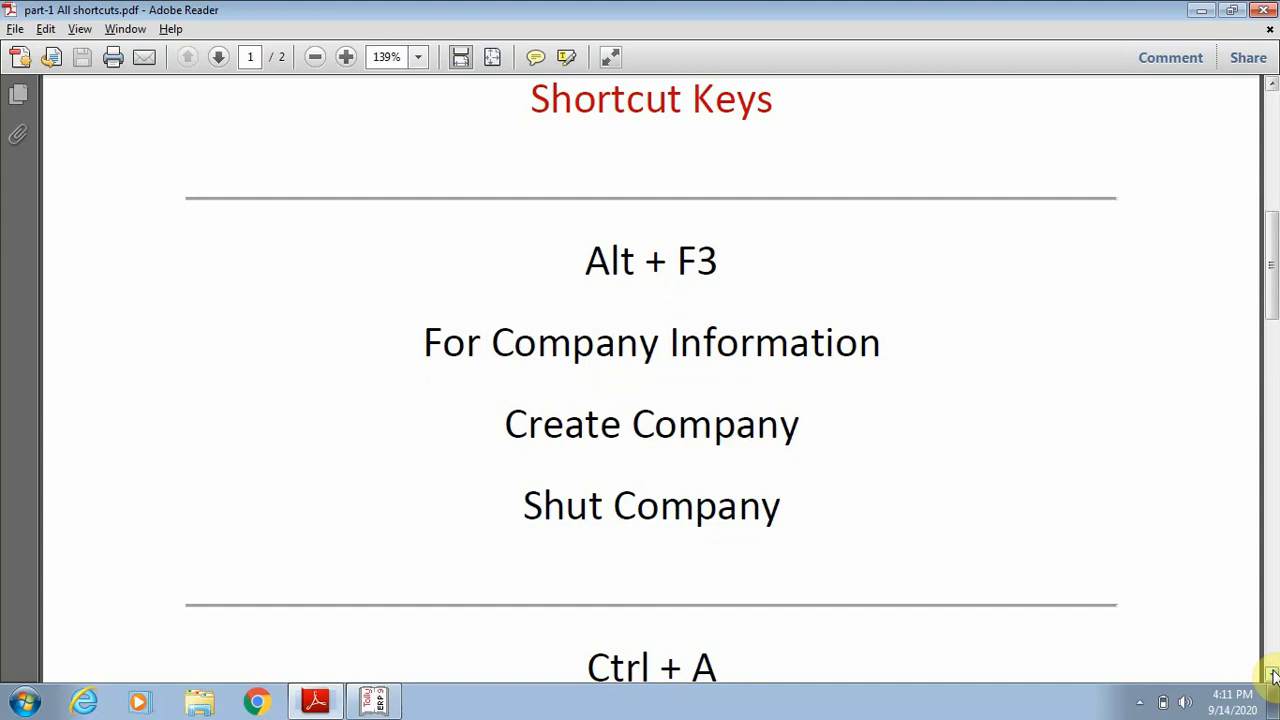
Switch back to Tally.ERP 9 and start creating a company named Jahid&Co.Ltd, keeping the same mailing name.
key("alt+Tab")
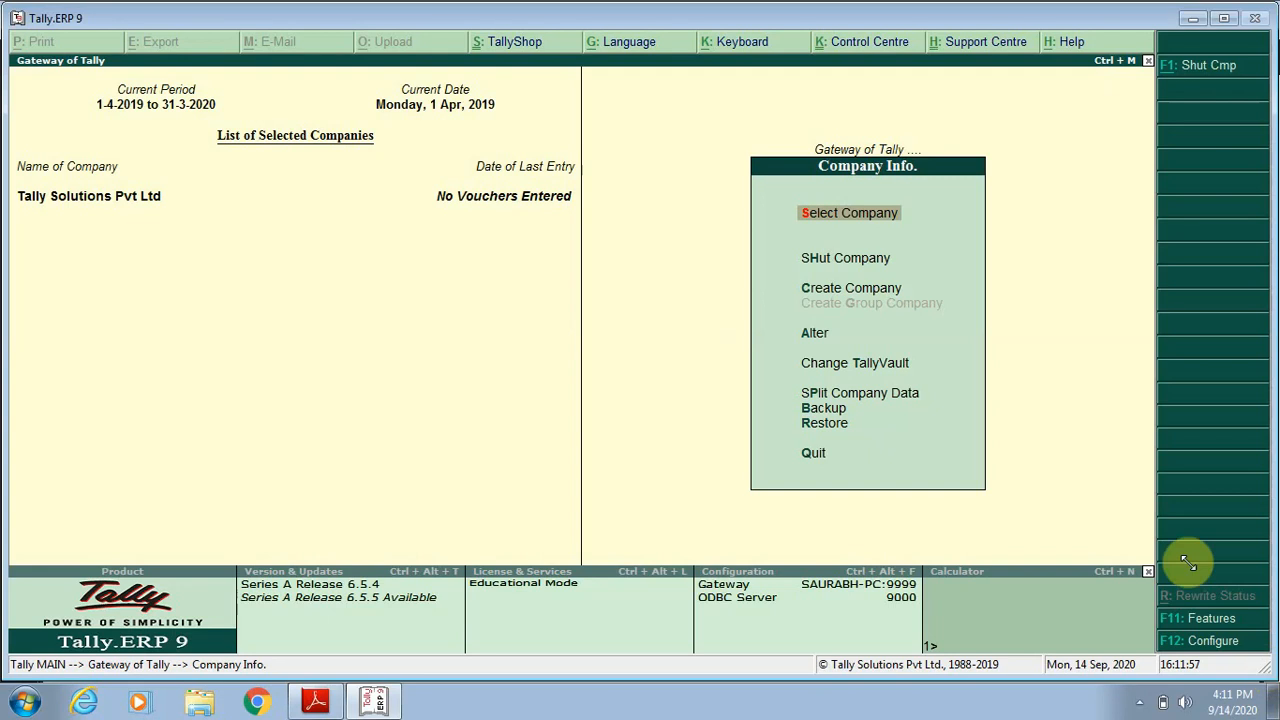
left_click(853, 286)
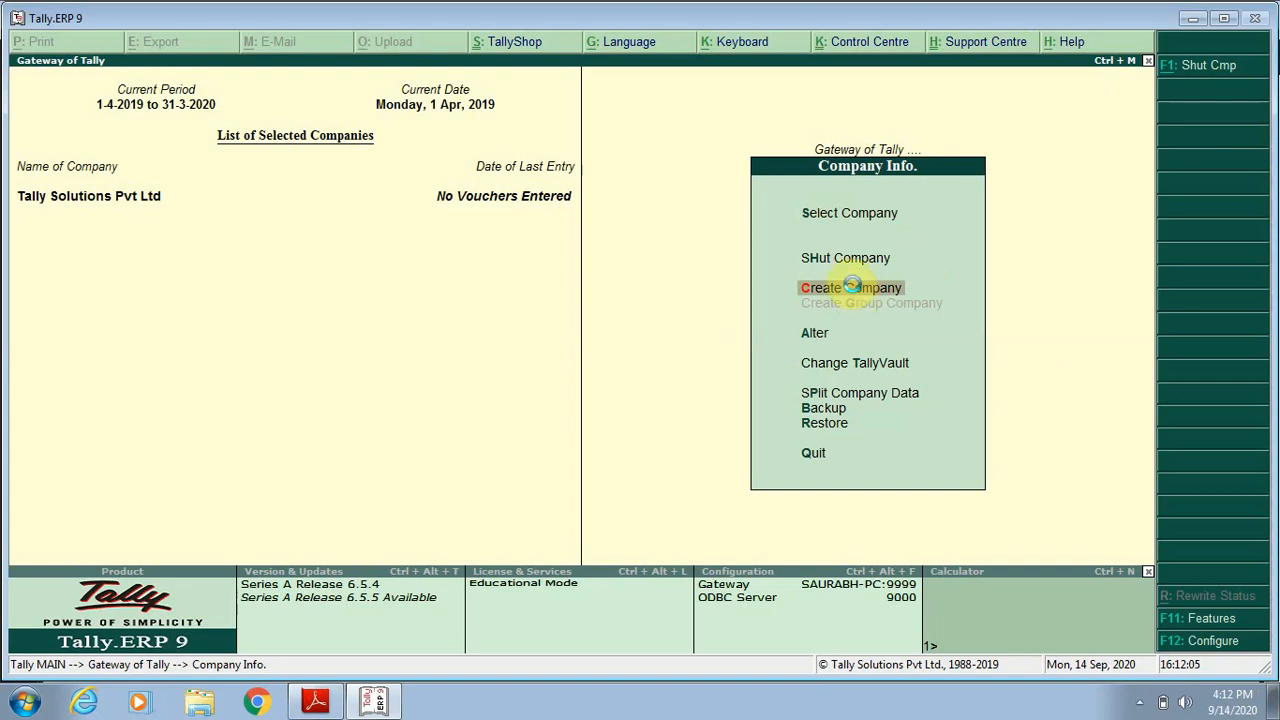
left_click(853, 290)
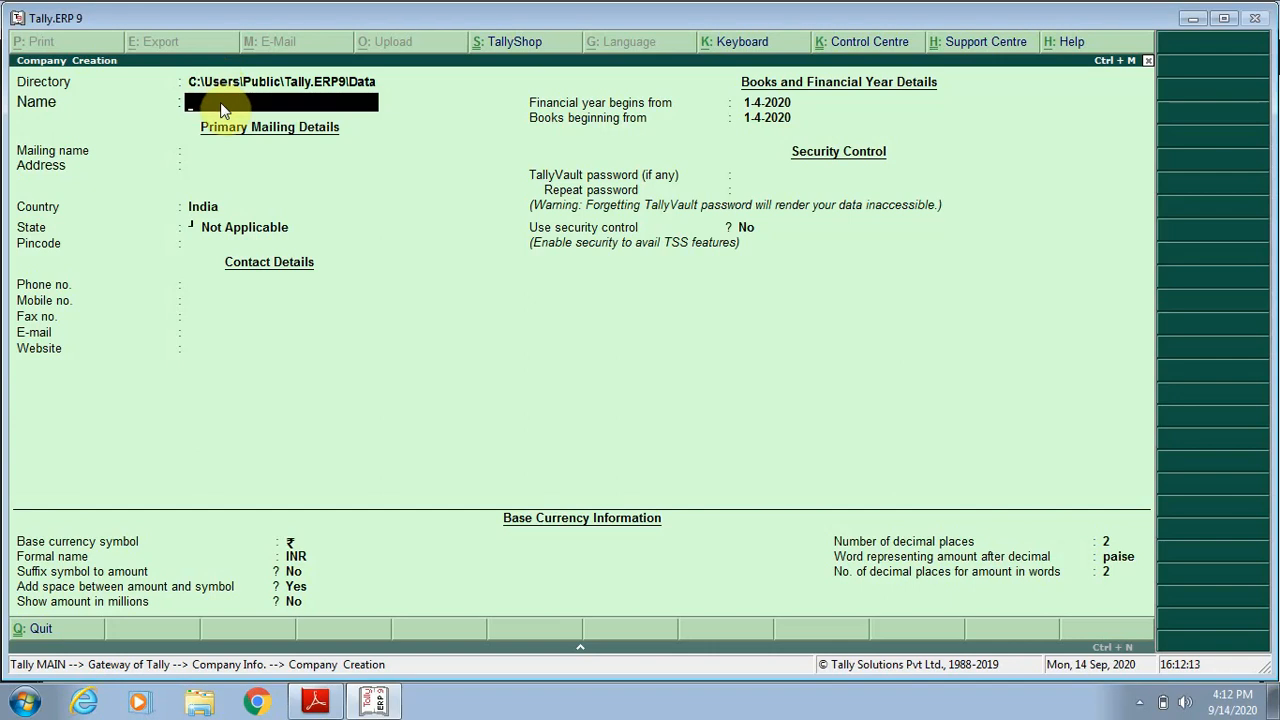
type("Jahid&Co")
type(".Ltd")
key("Return")
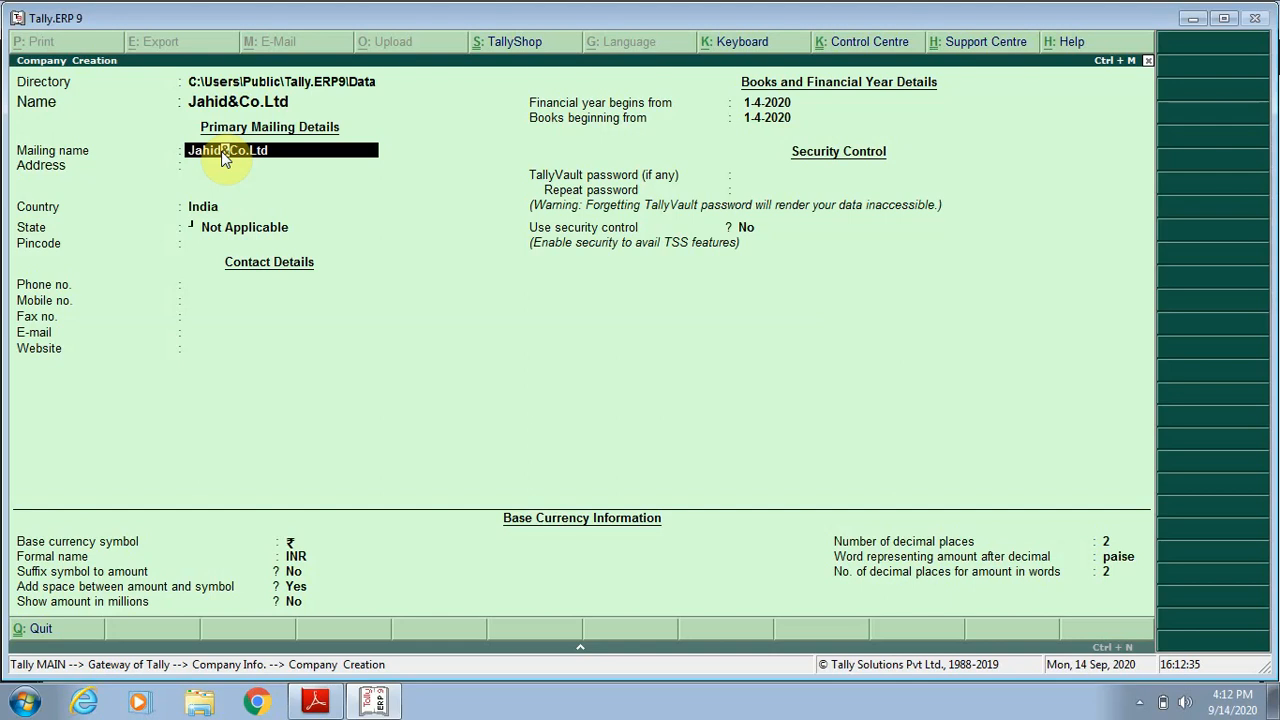
key("Return")
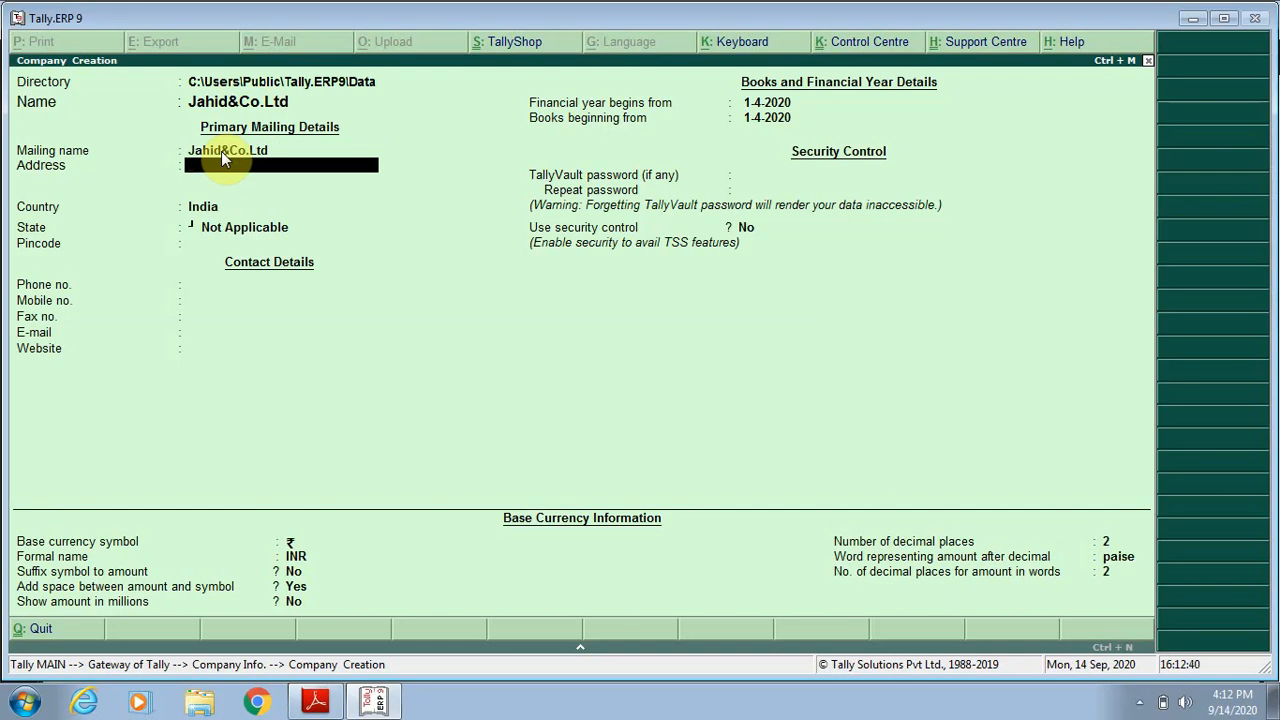
Enter the company's mailing address and keep India as its country.
type("Aavas Vikas Basti U.P")
key("Return")
key("Return")
key("Return")
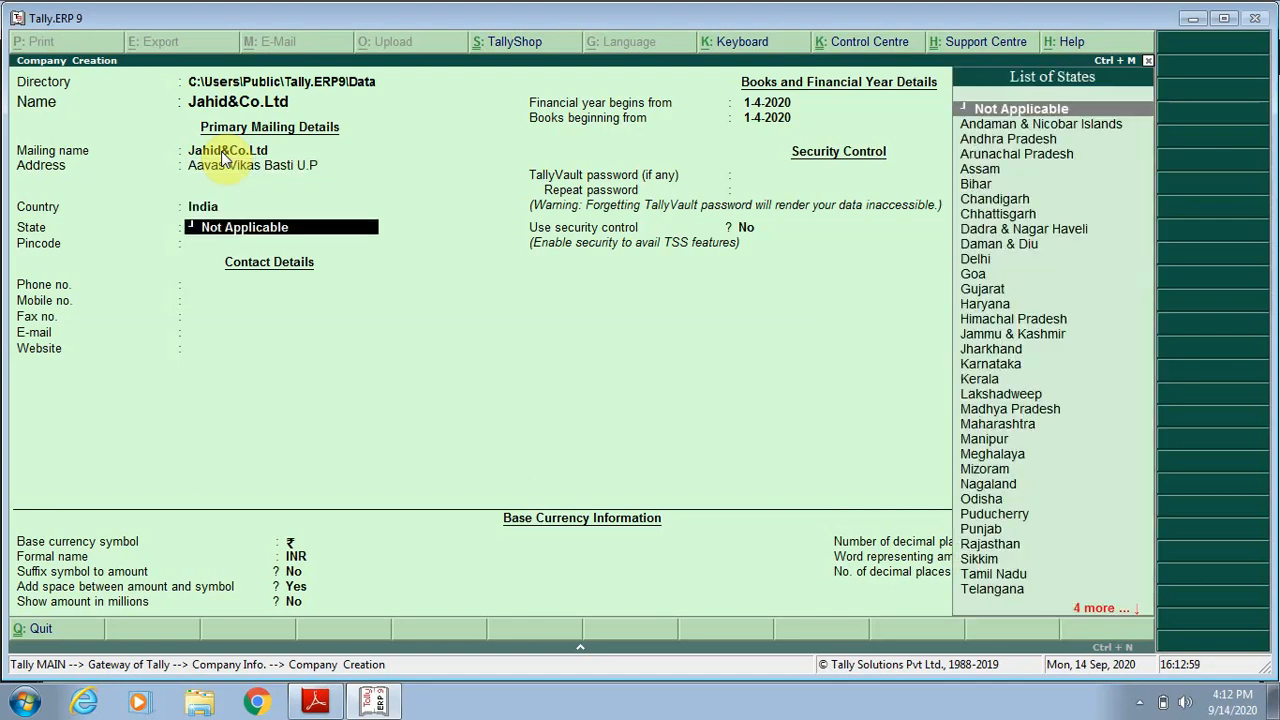
Set the company's state to Uttar Pradesh and fill in its postal pincode.
type("U")
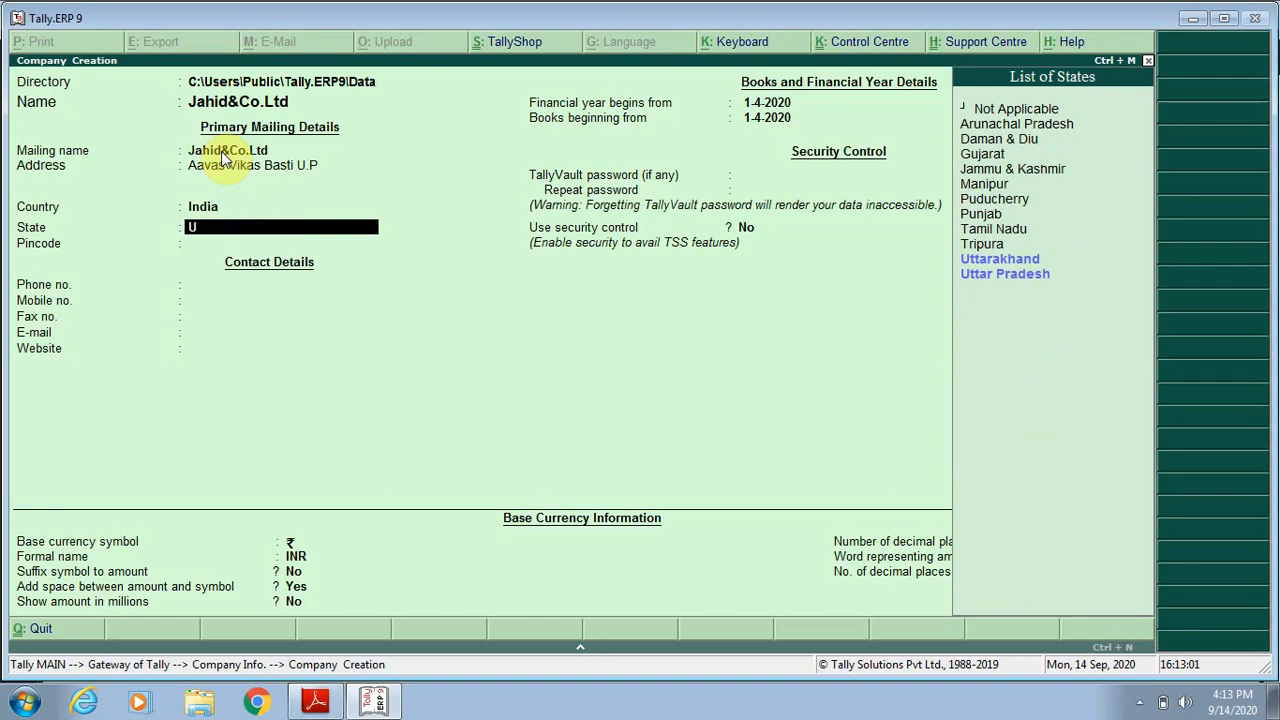
key("Down")
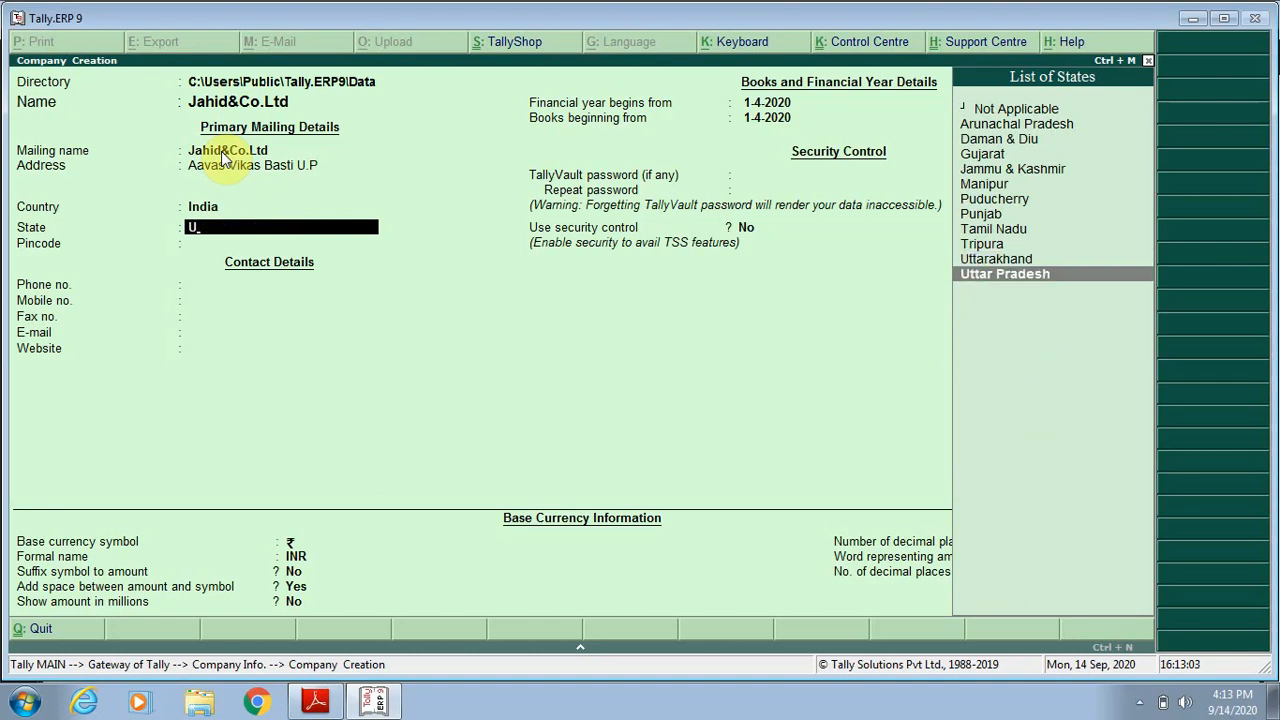
key("Return")
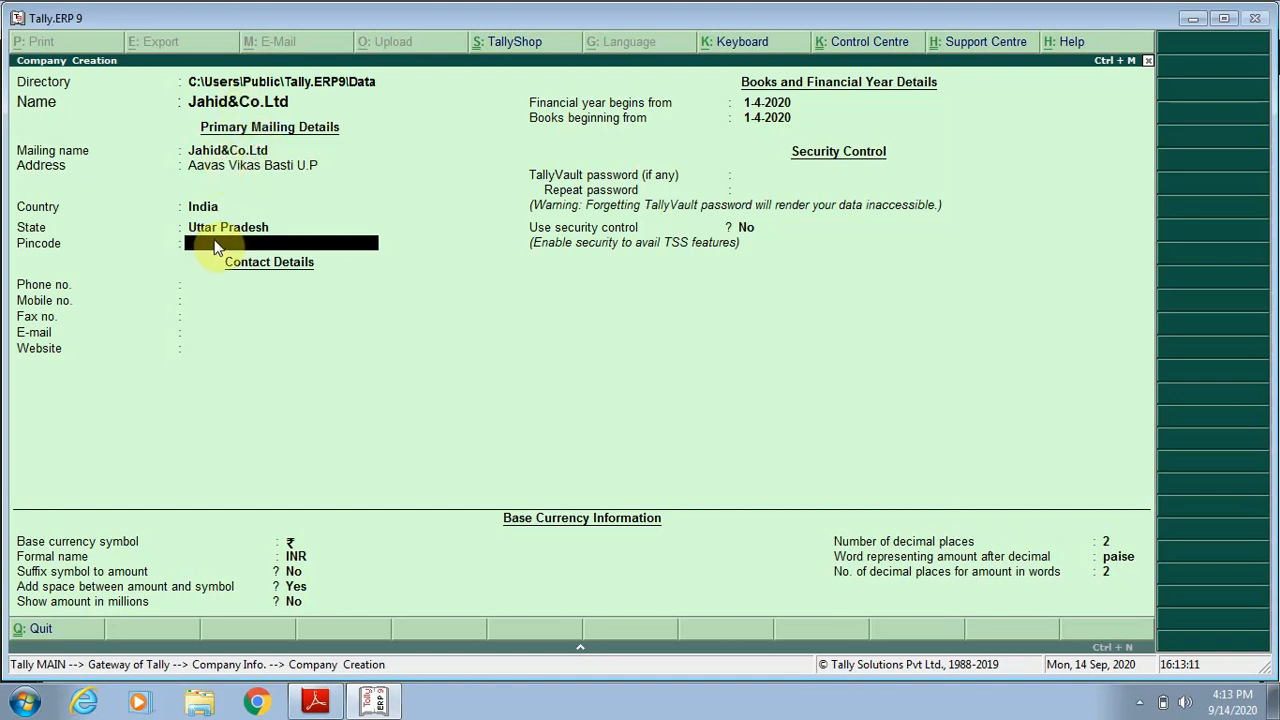
type("2772")
type("0")
key("BackSpace")
key("BackSpace")
key("BackSpace")
type("0")
key("BackSpace")
type("20")
key("Return")
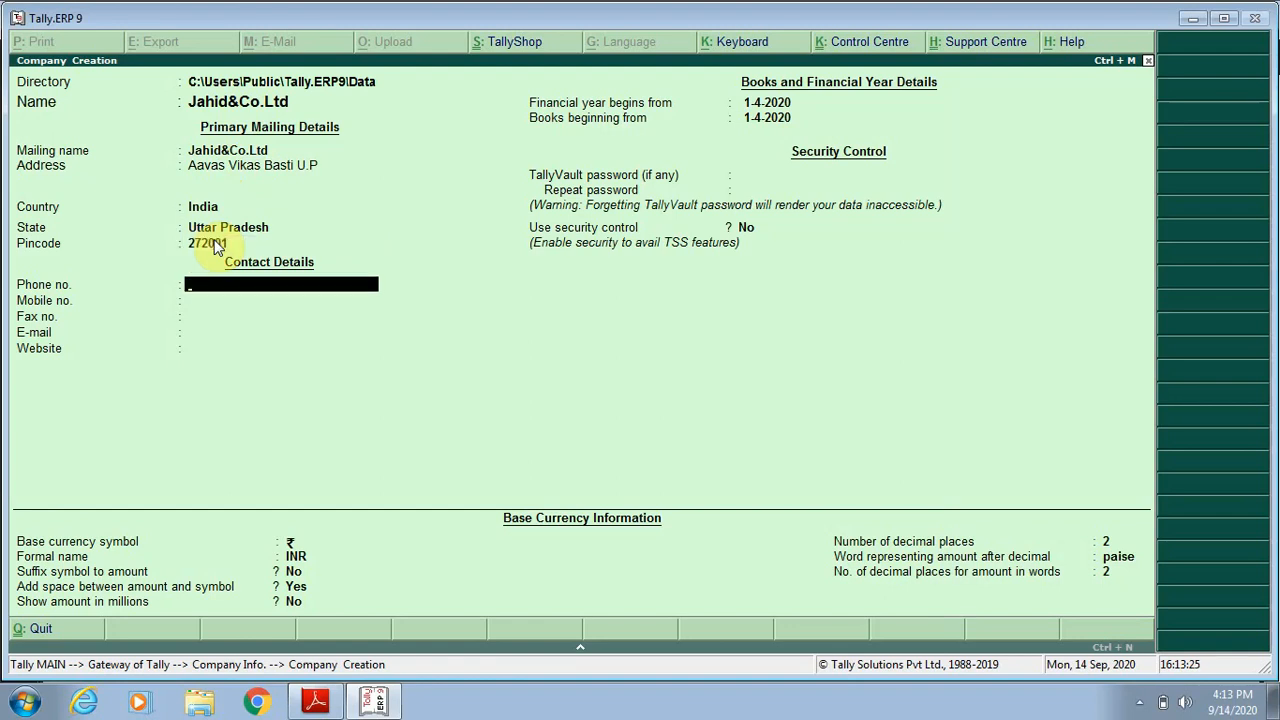
Fill in the company's phone number and mobile number.
type("123456789")
key("Return")
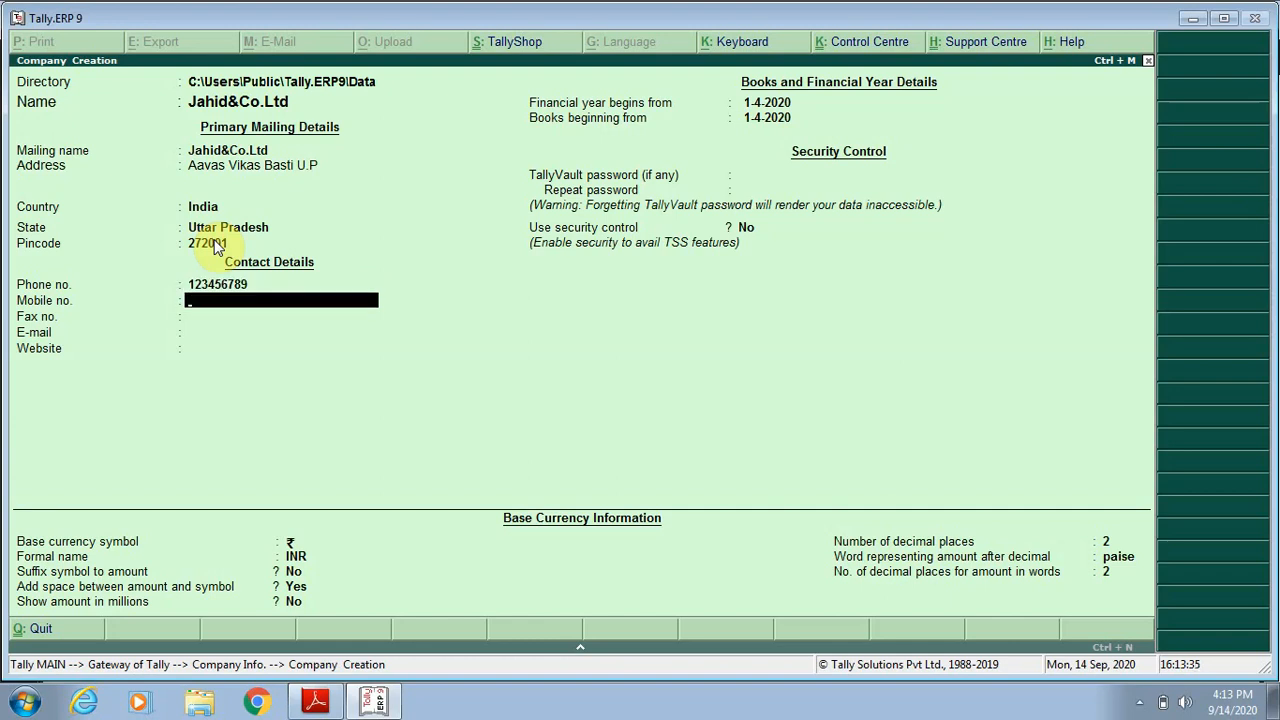
key("Return")
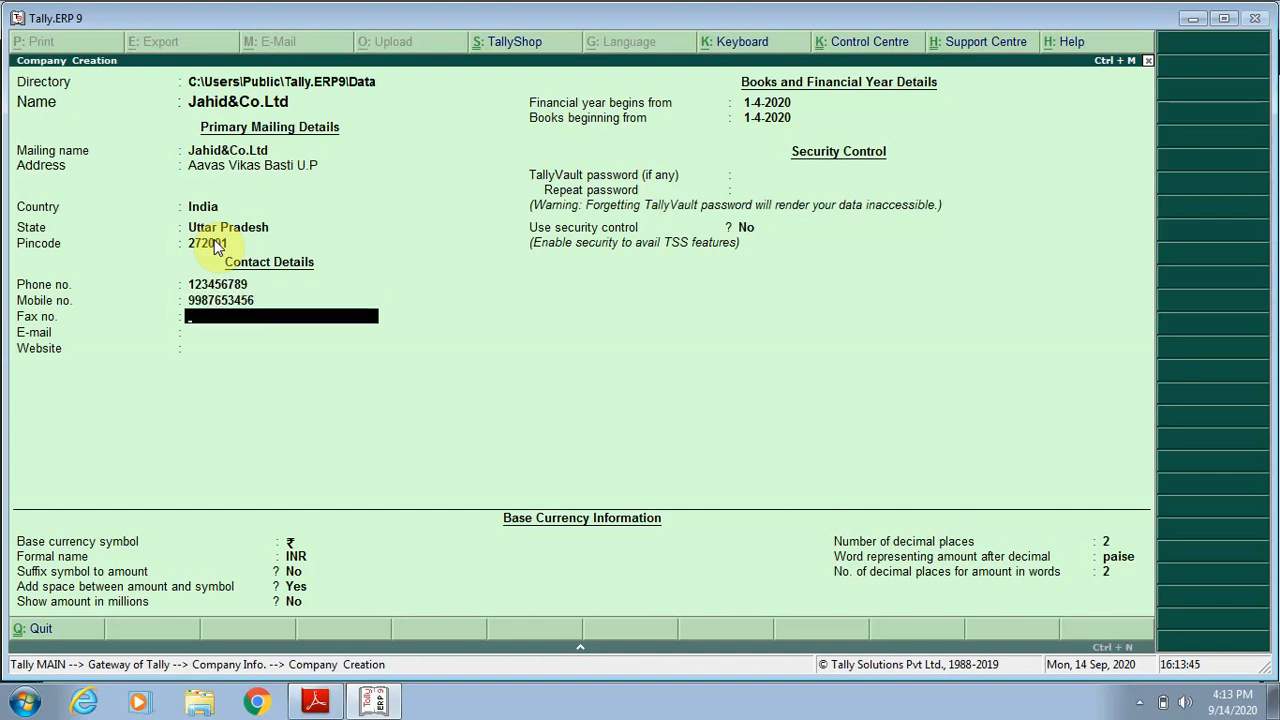
Fill in the company's e-mail address, leaving the fax number and website blank.
key("Return")
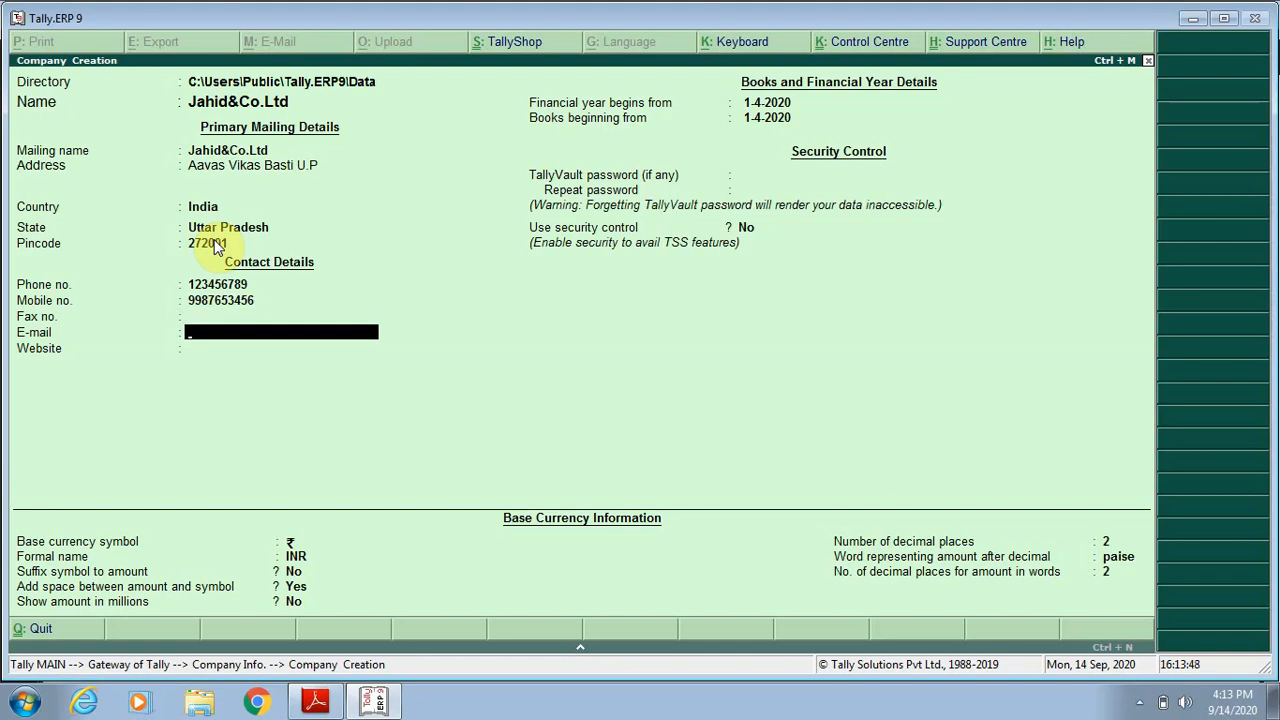
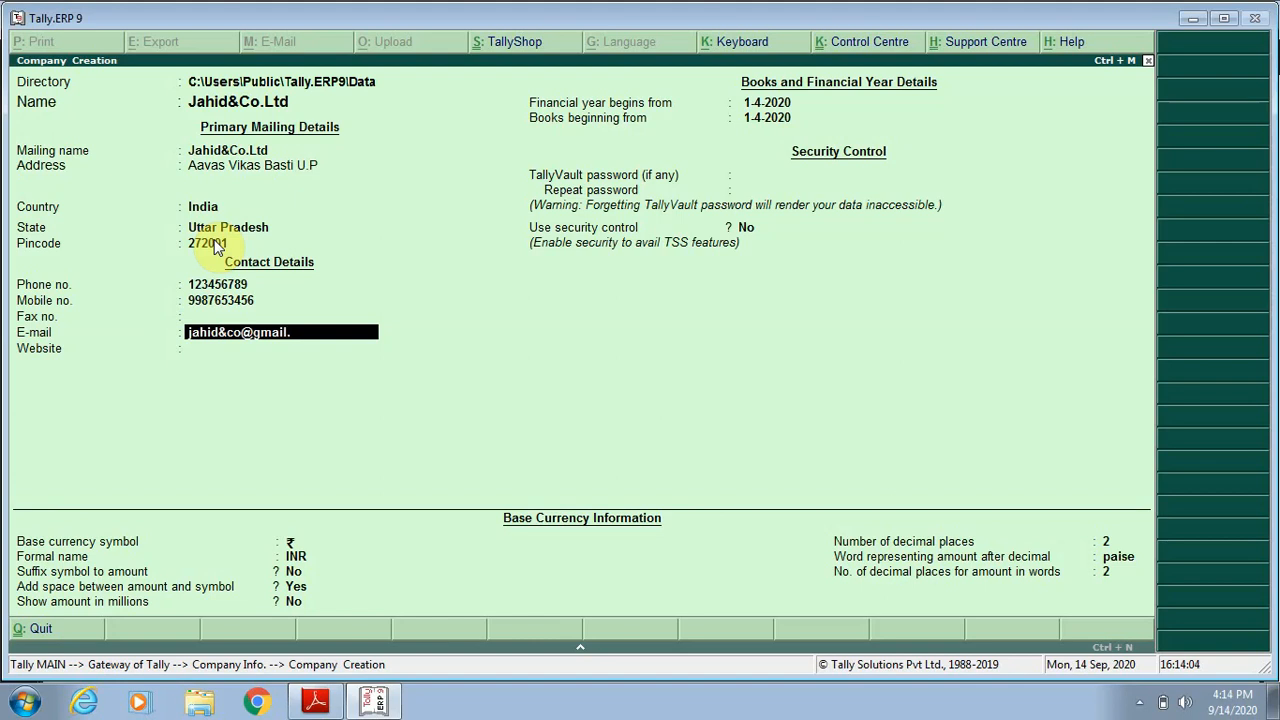
key("Return")
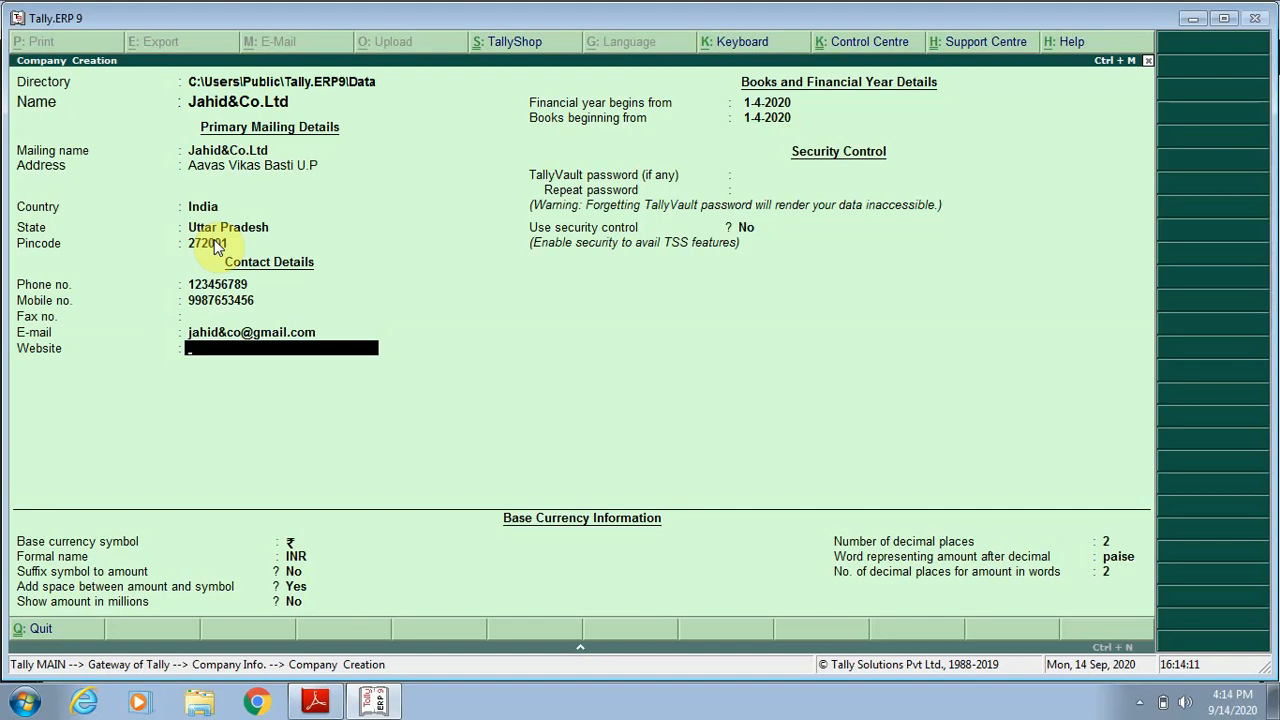
key("Return")
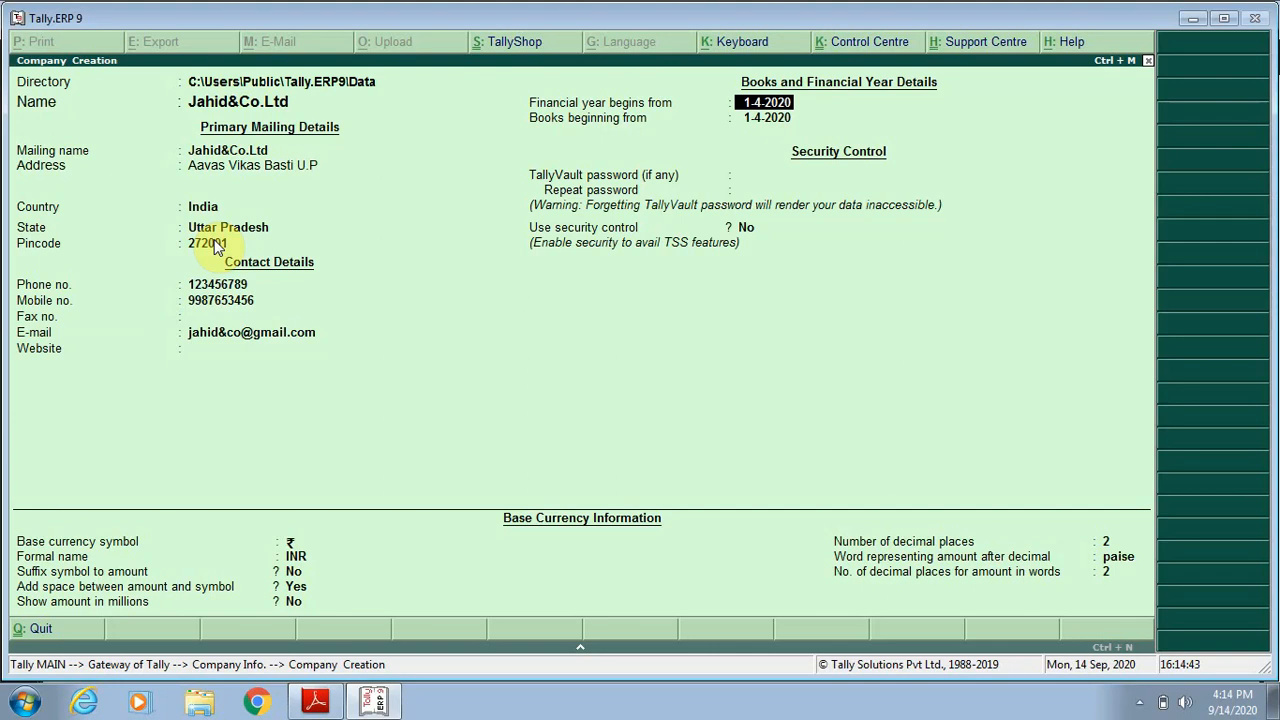
Keep 1-4-2020 as both start dates and the default security and currency settings, and accept the company creation.
key("Return")
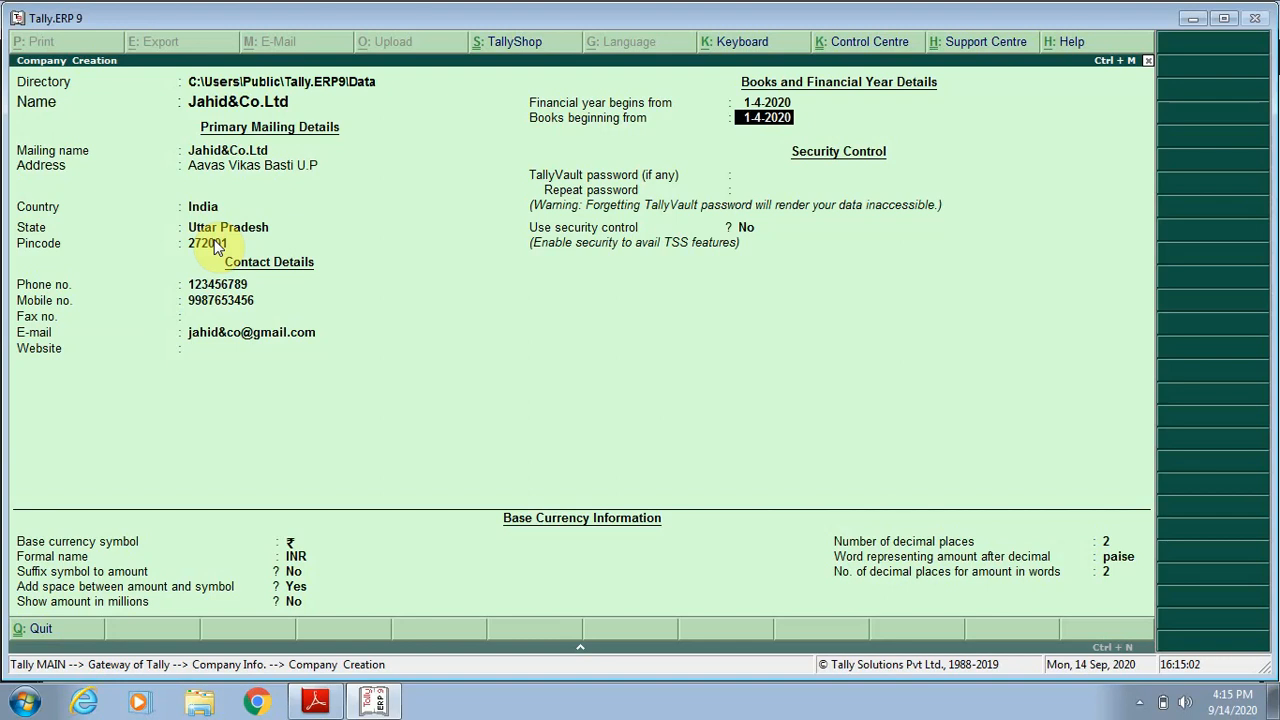
key("Return")
key("Return")
key("Return")
key("Return")
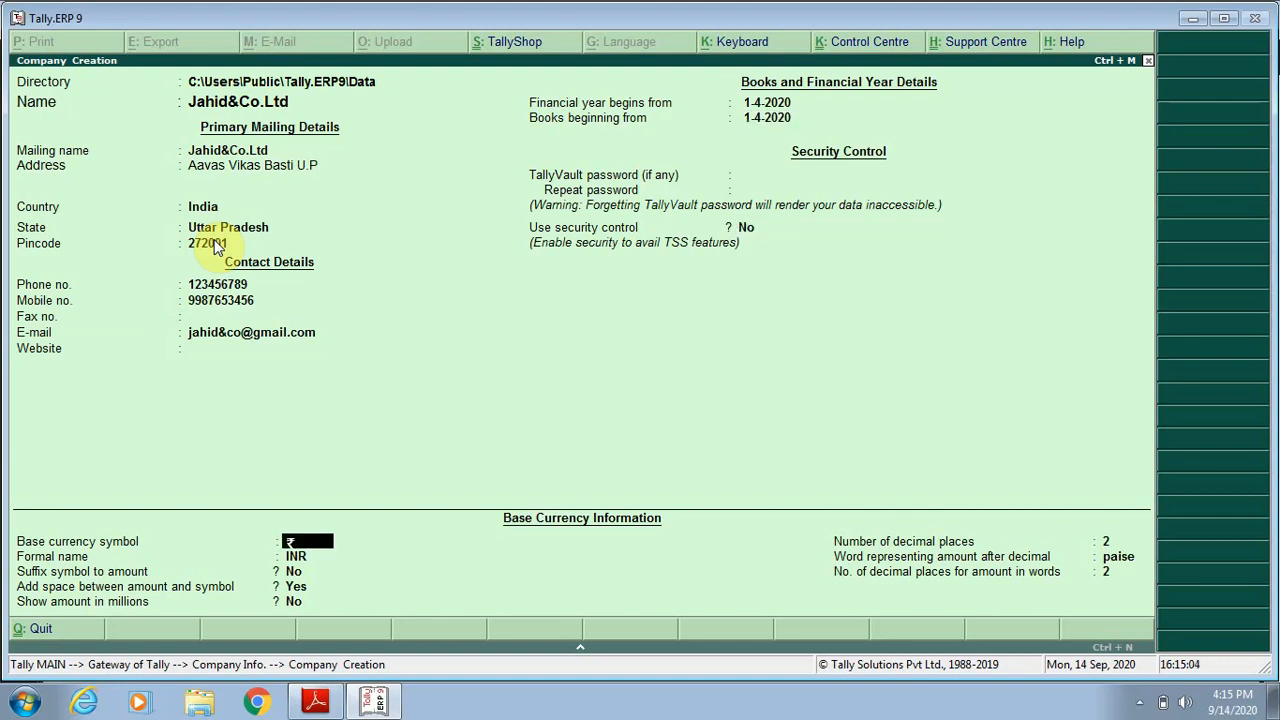
key("Return")
key("Return")
key("Return")
key("Return")
key("Return")
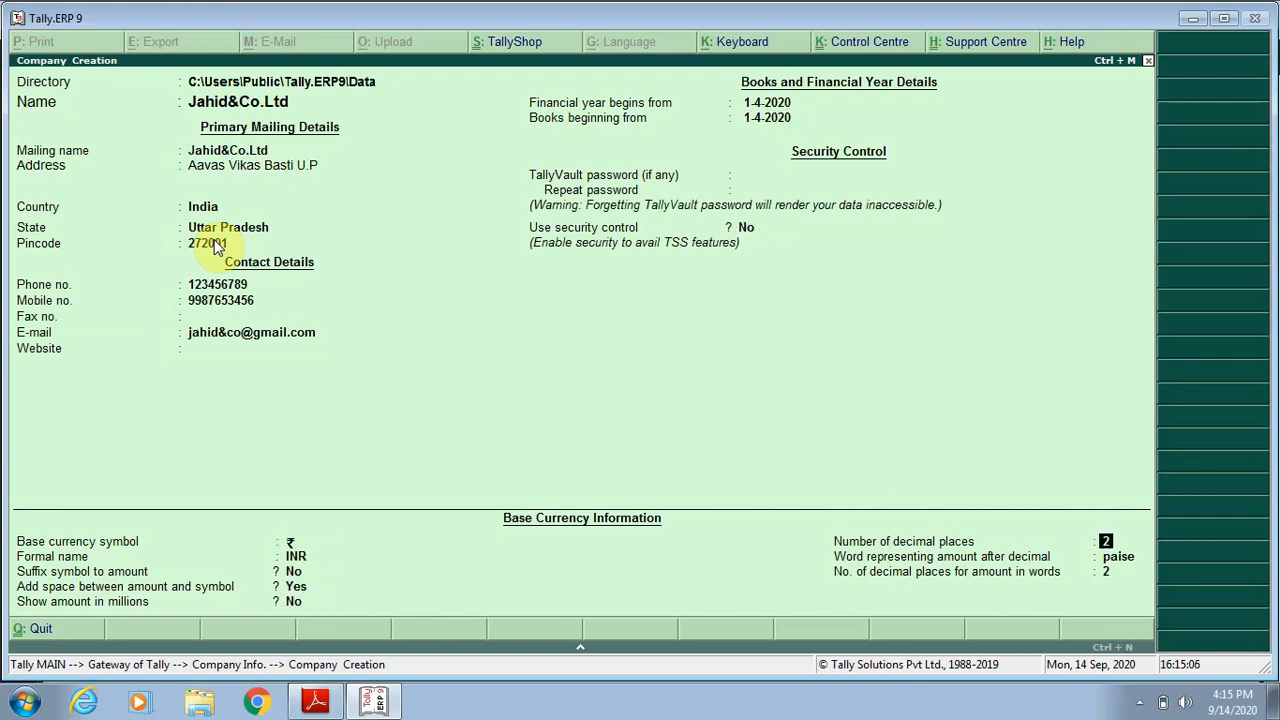
key("Return")
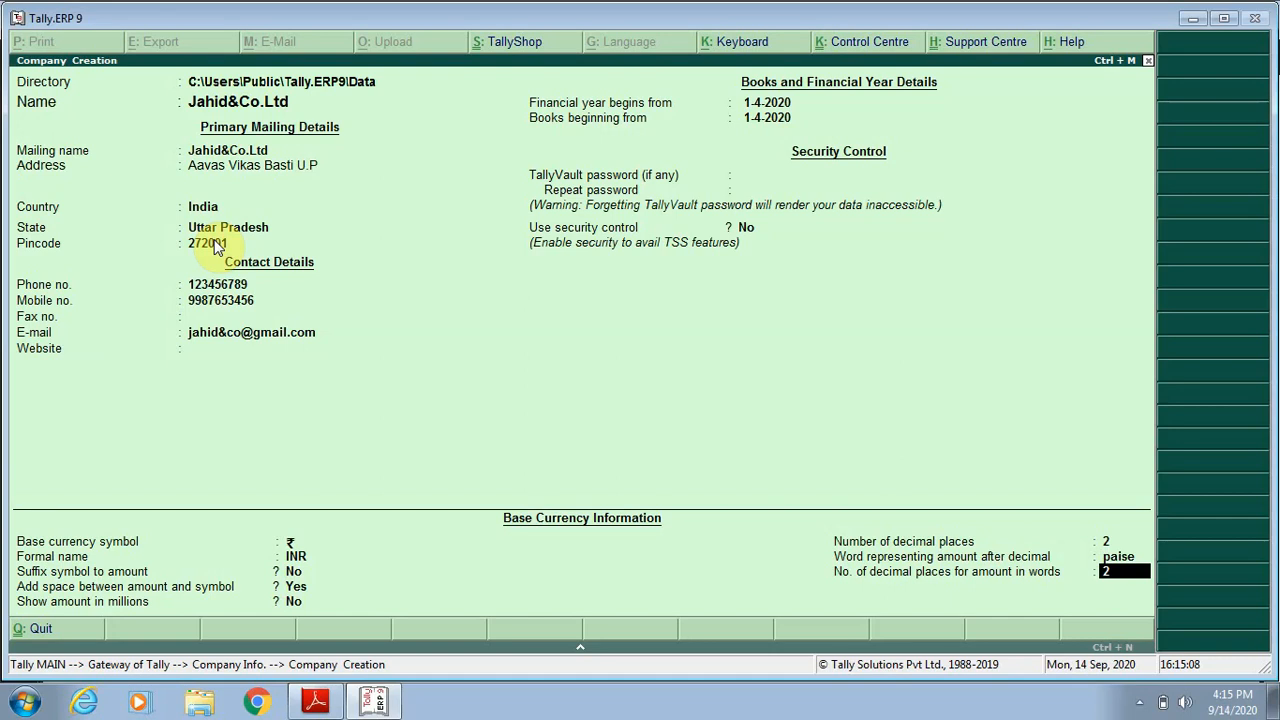
key("Return")
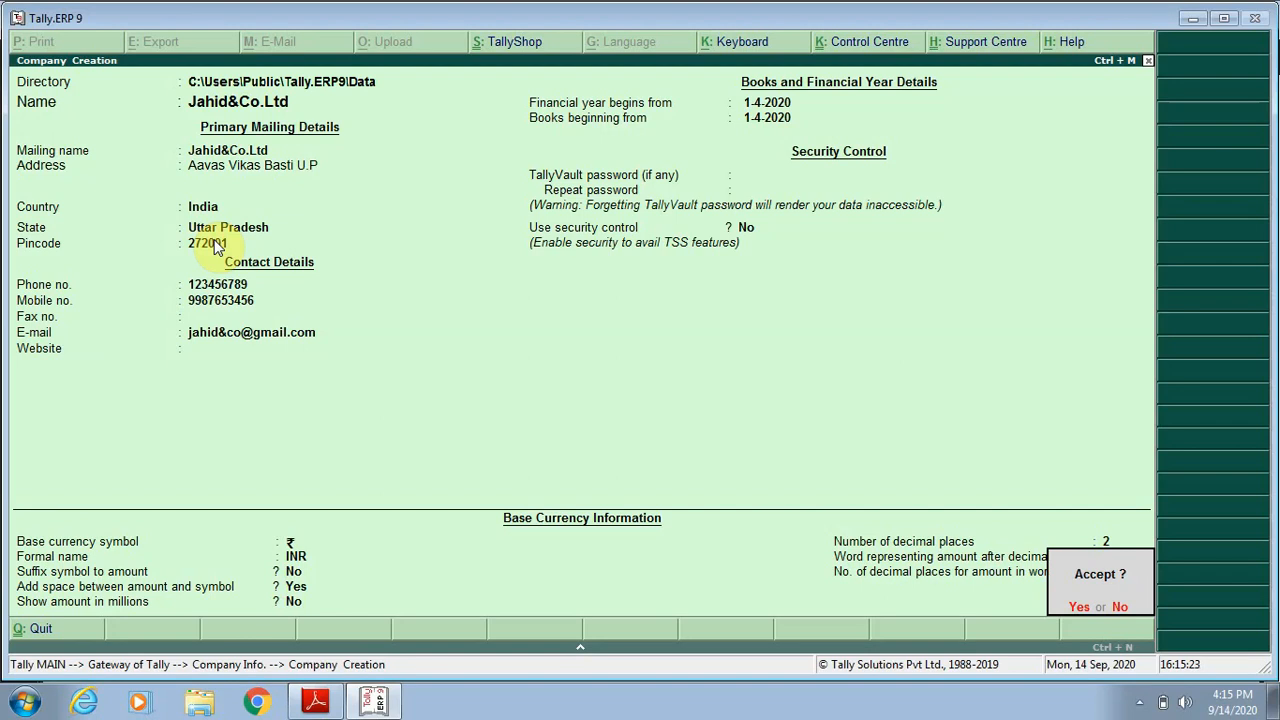
key("y")
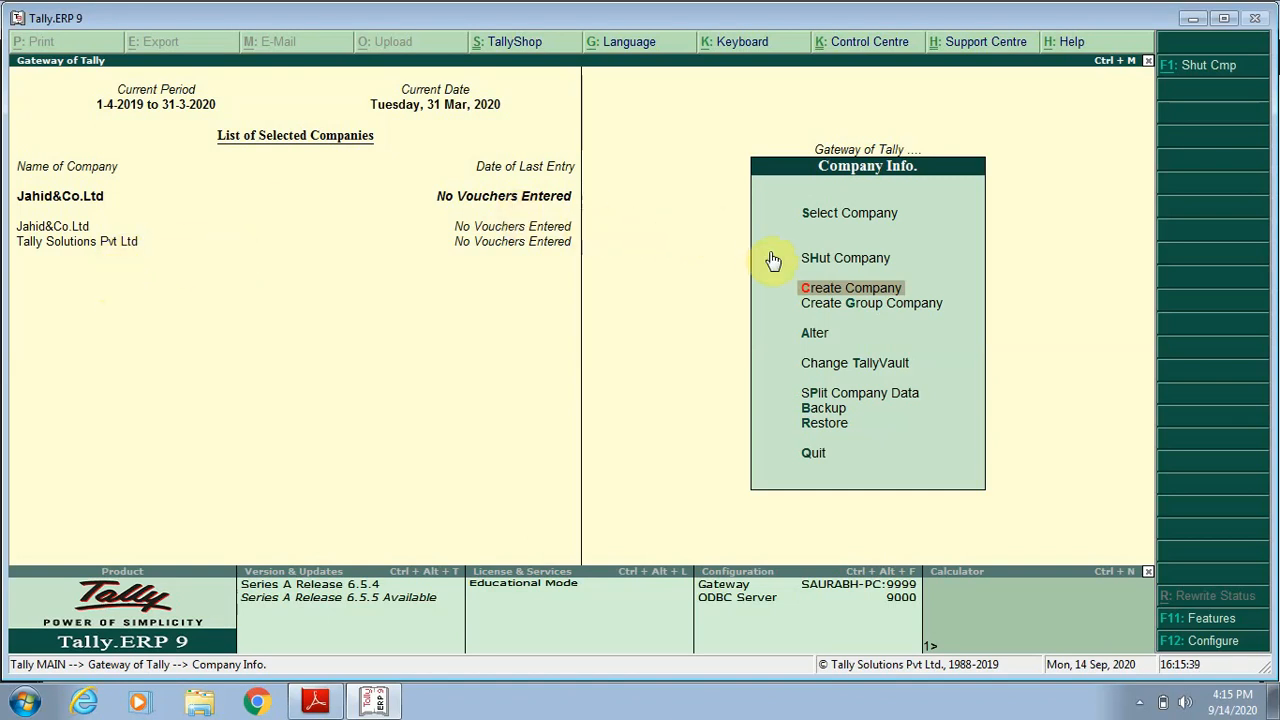
Shut the company Tally Solutions Pvt Ltd, leaving Jahid&Co.Ltd open.
key("Up")
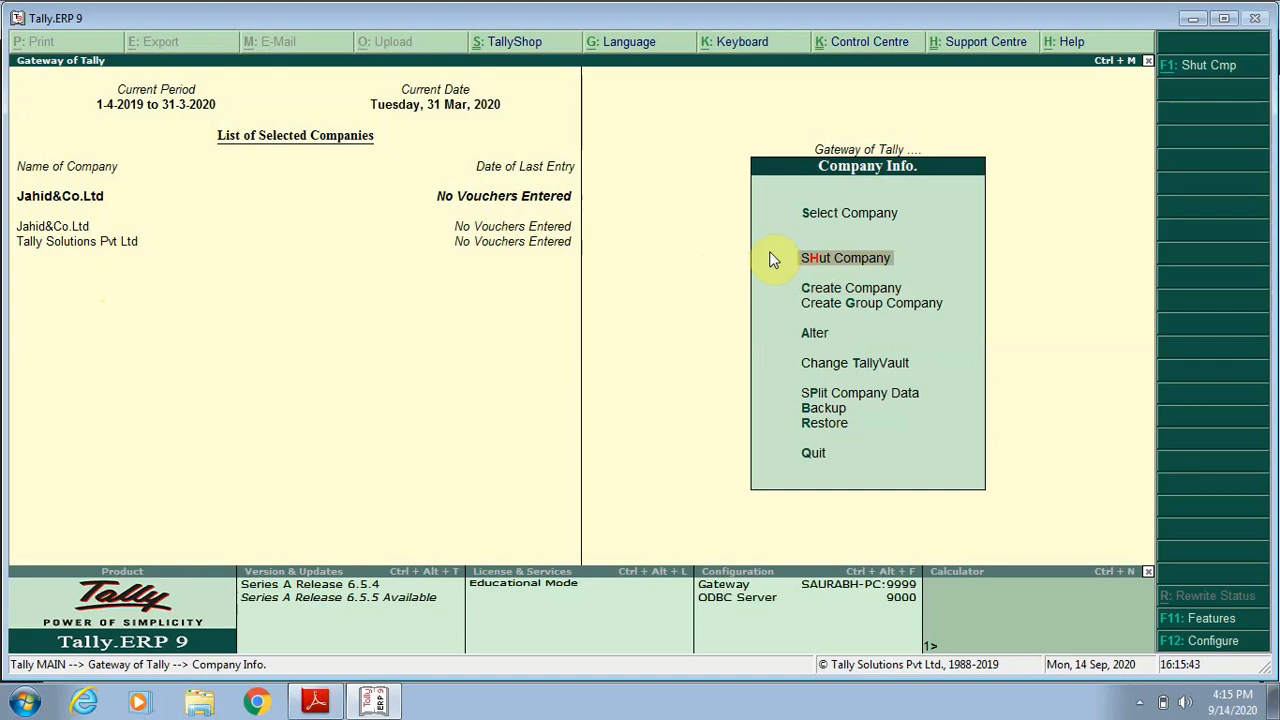
key("Return")
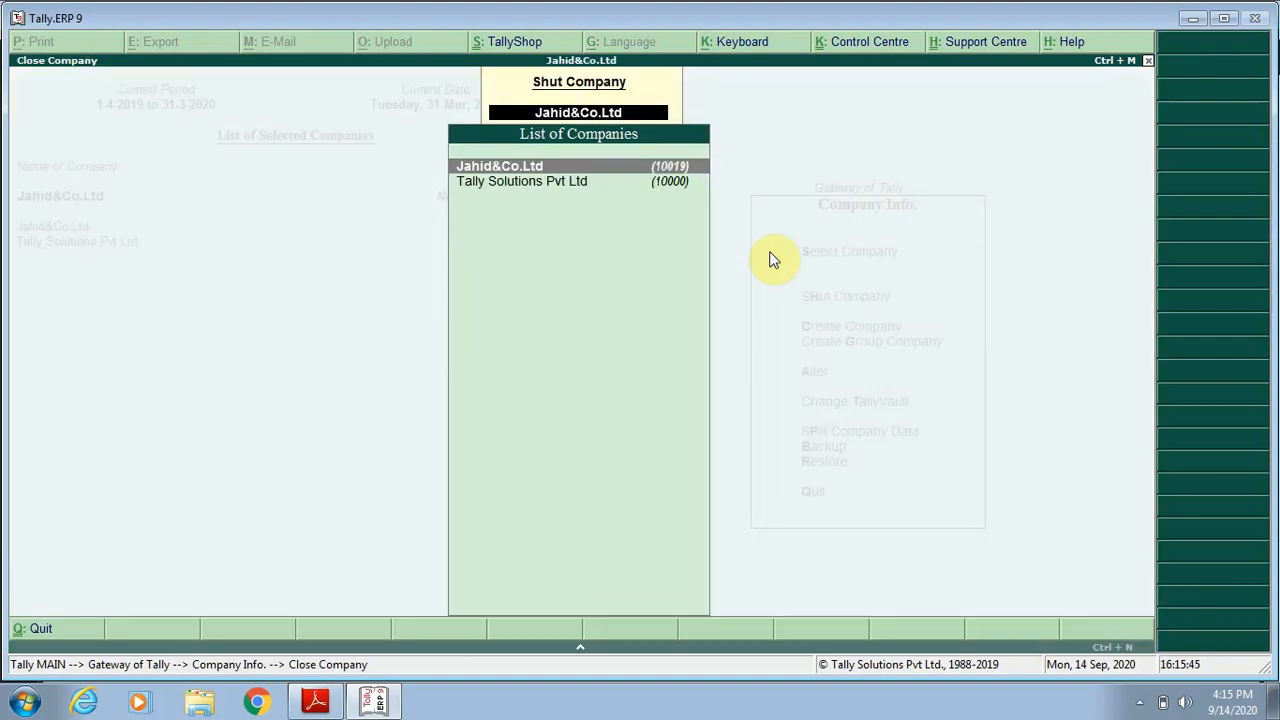
key("Down")
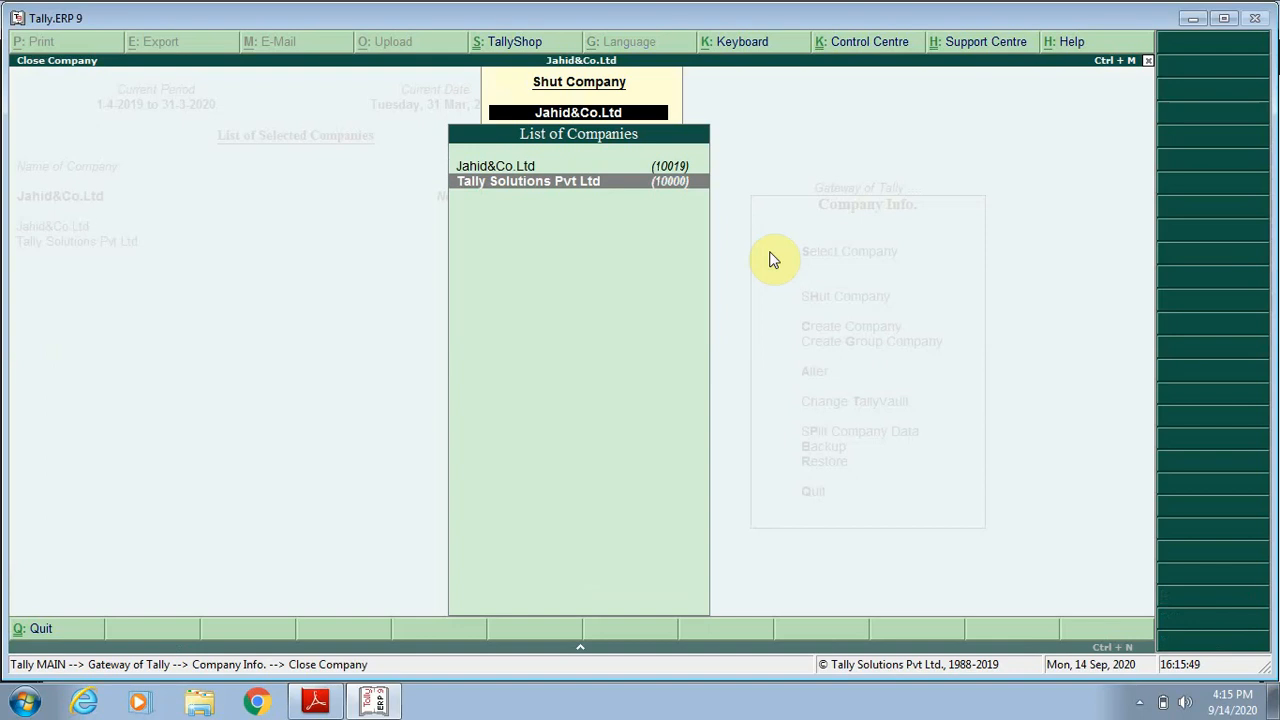
key("Return")
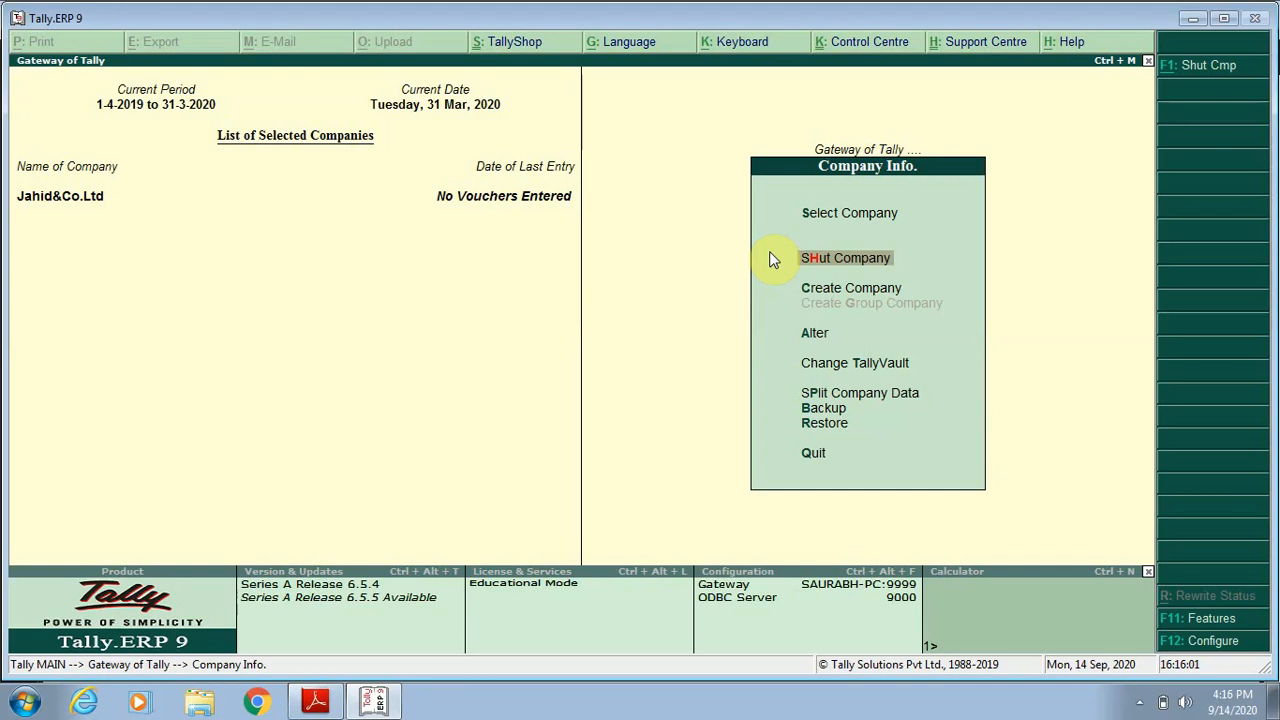
Shut the company Jahid&Co.Ltd and load it again from the list of companies.
key("Return")
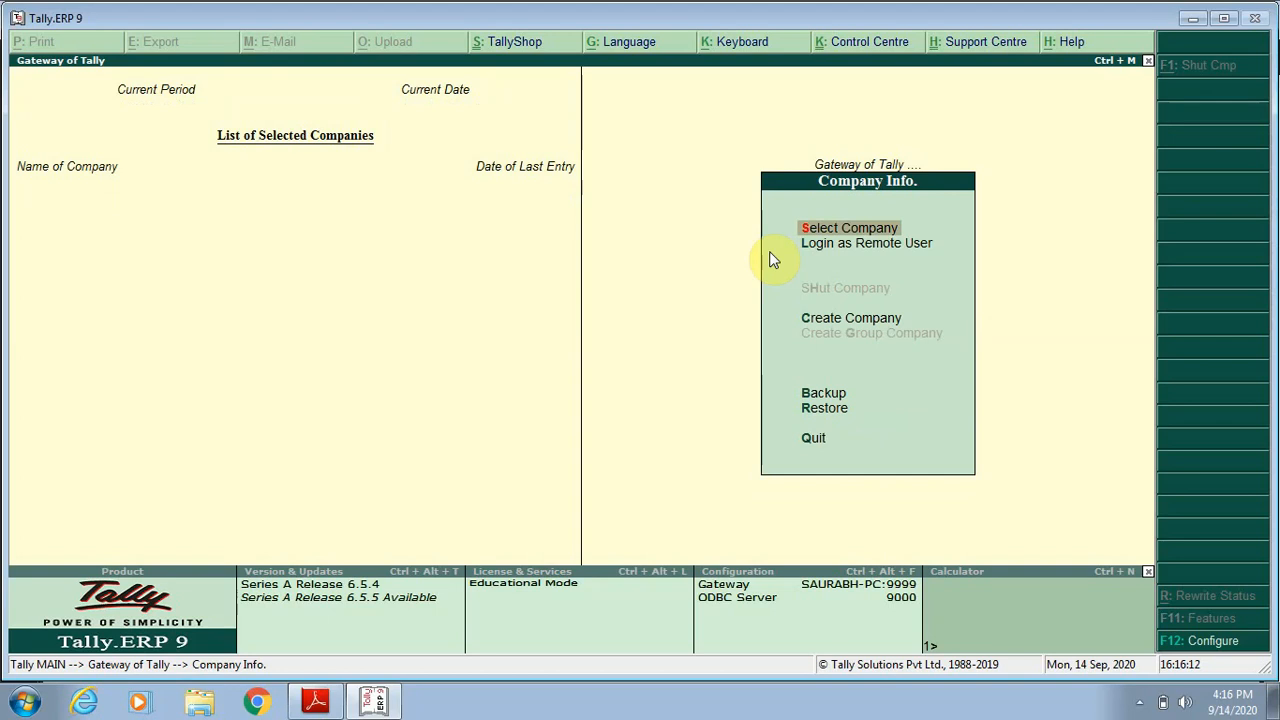
key("Return")
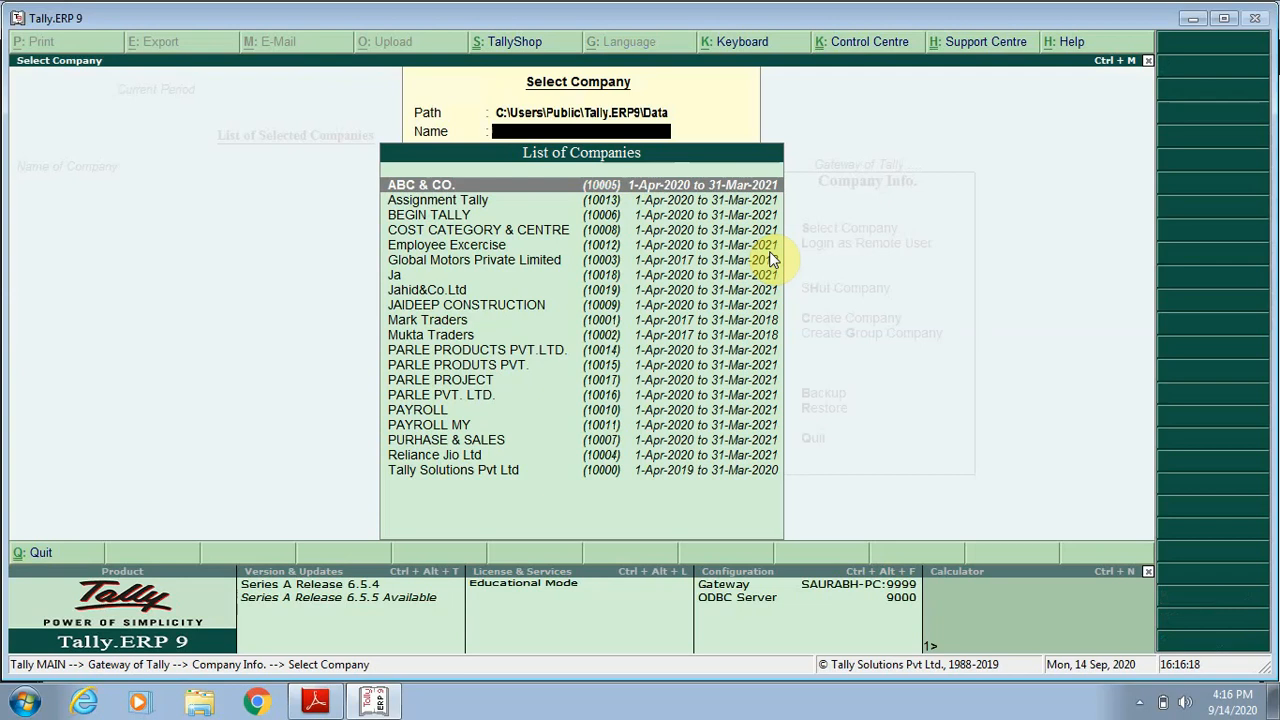
type("Ja")
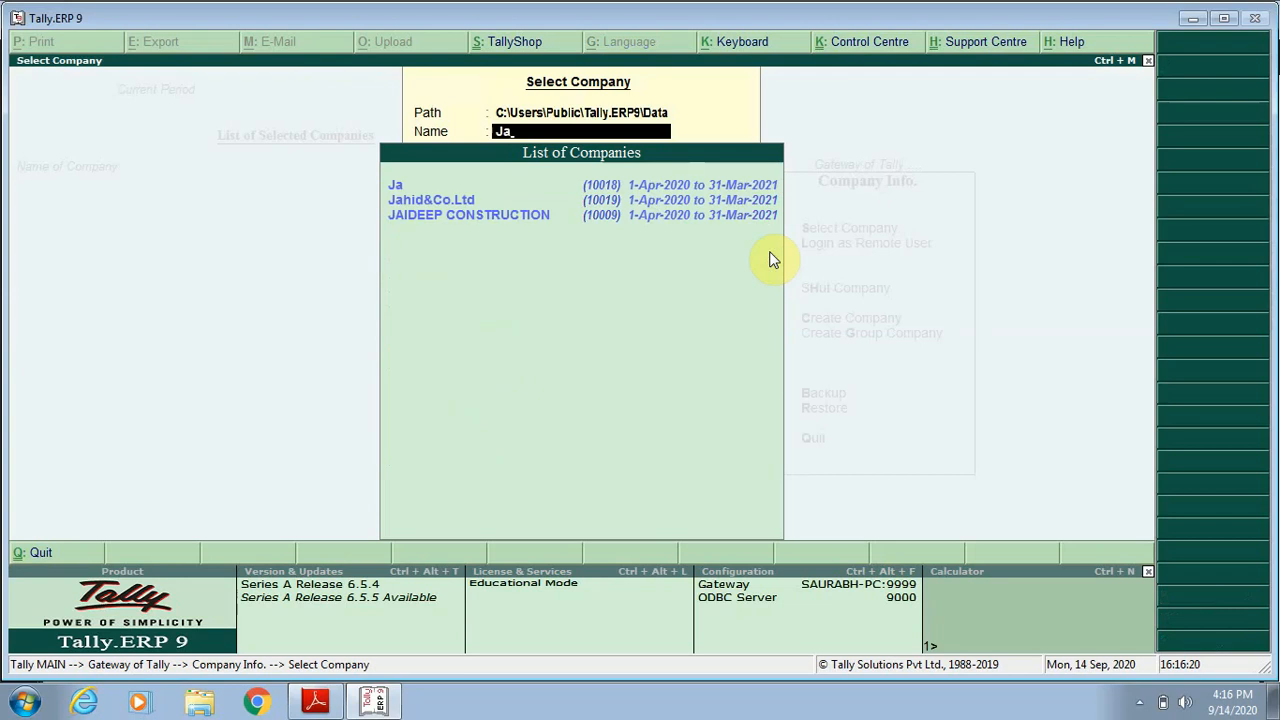
key("Down")
key("Down")
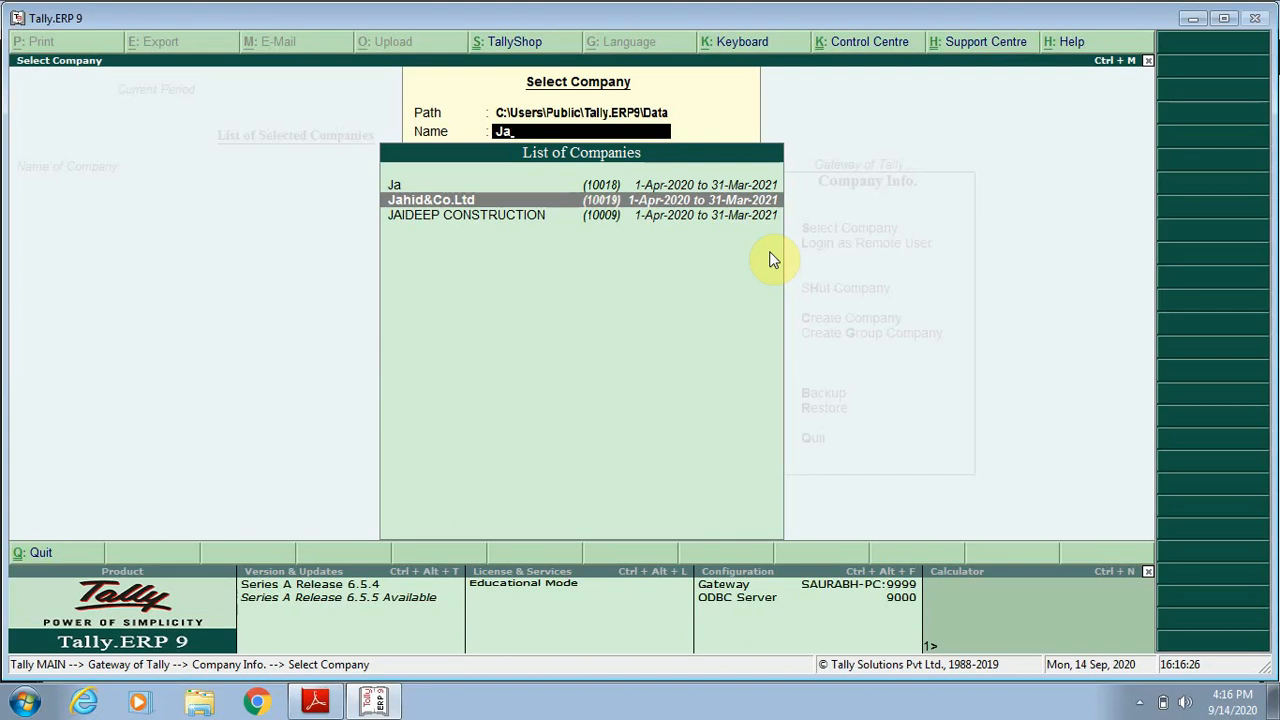
key("Return")
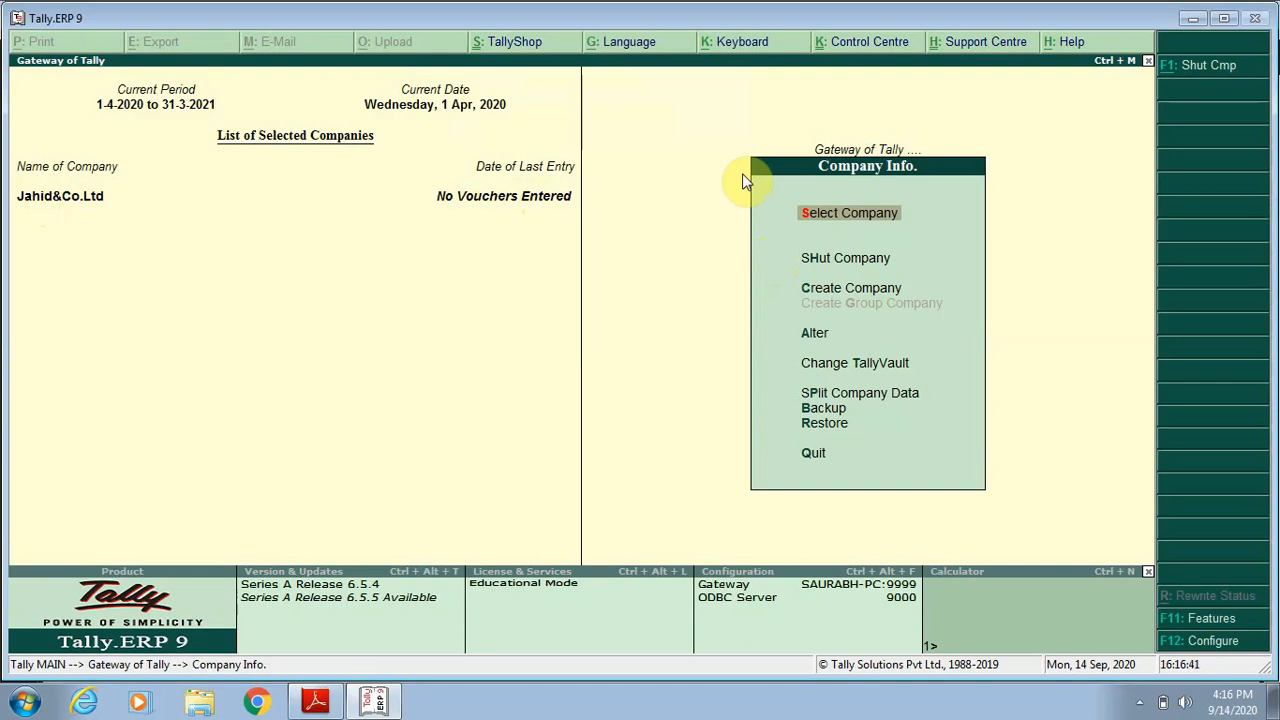
Open the company Jahid&Co.Ltd for alteration.
key("Down")
key("Down")
key("Down")
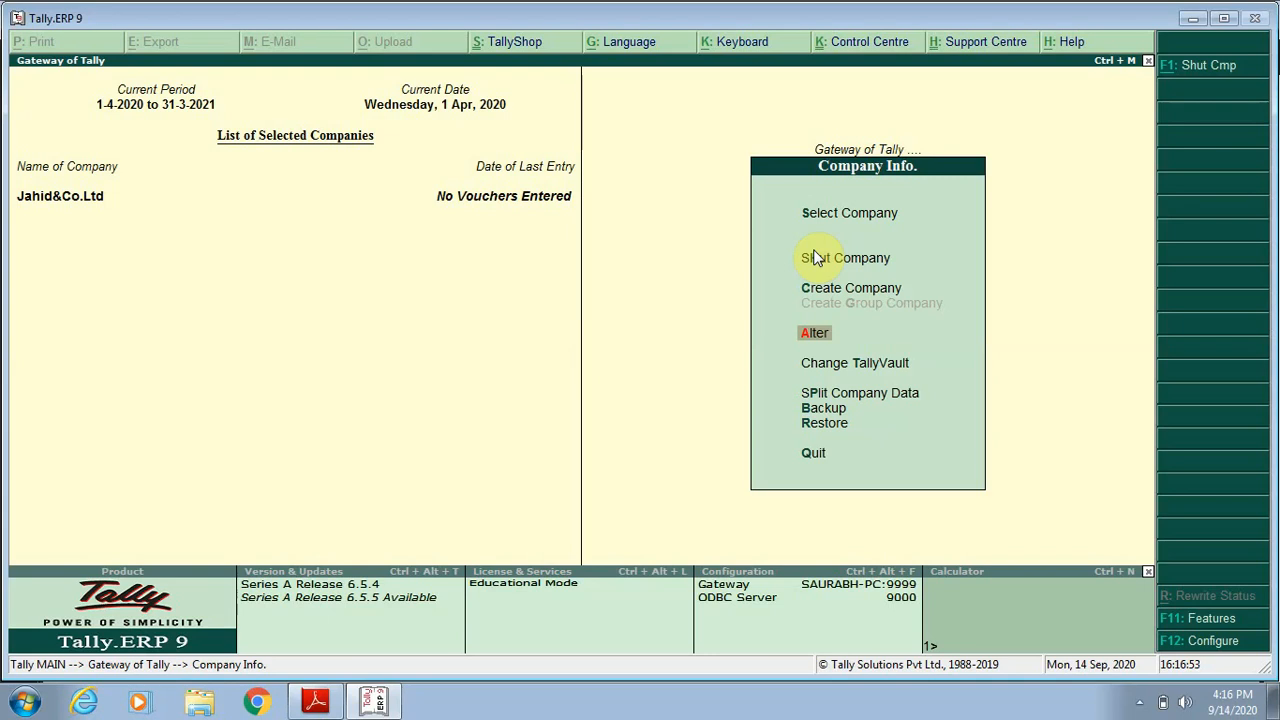
left_click(806, 343)
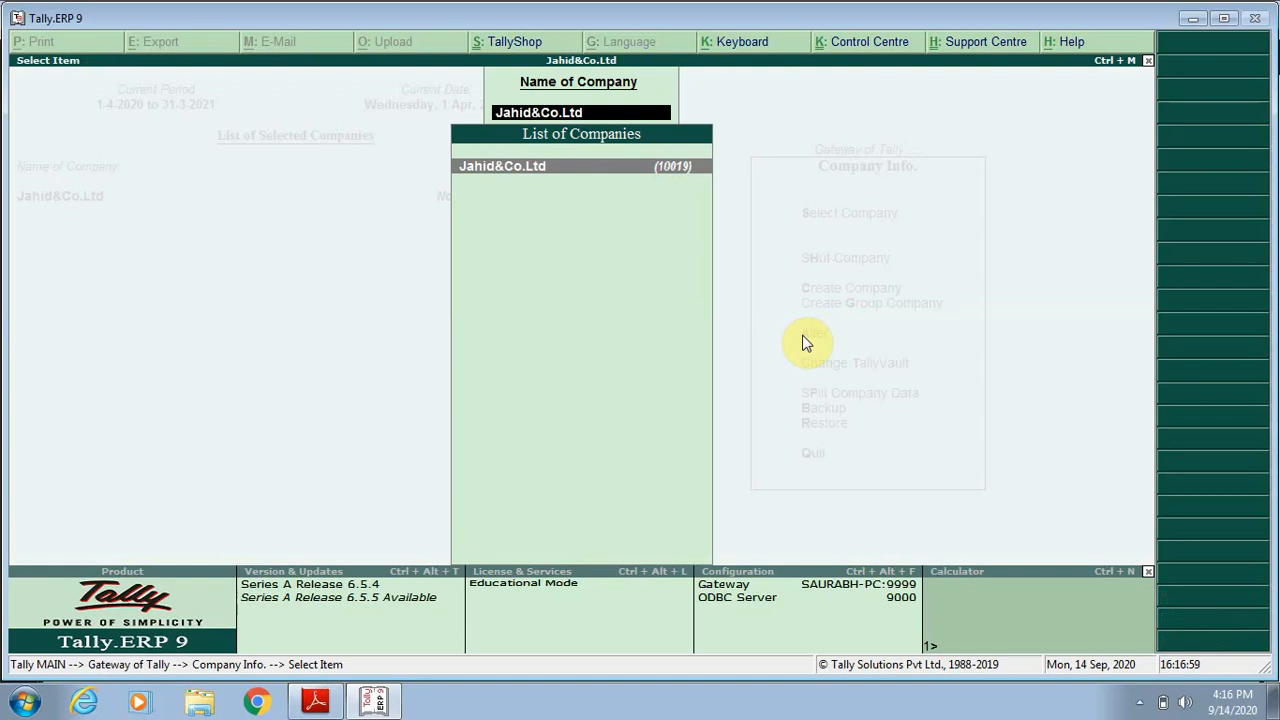
key("Return")
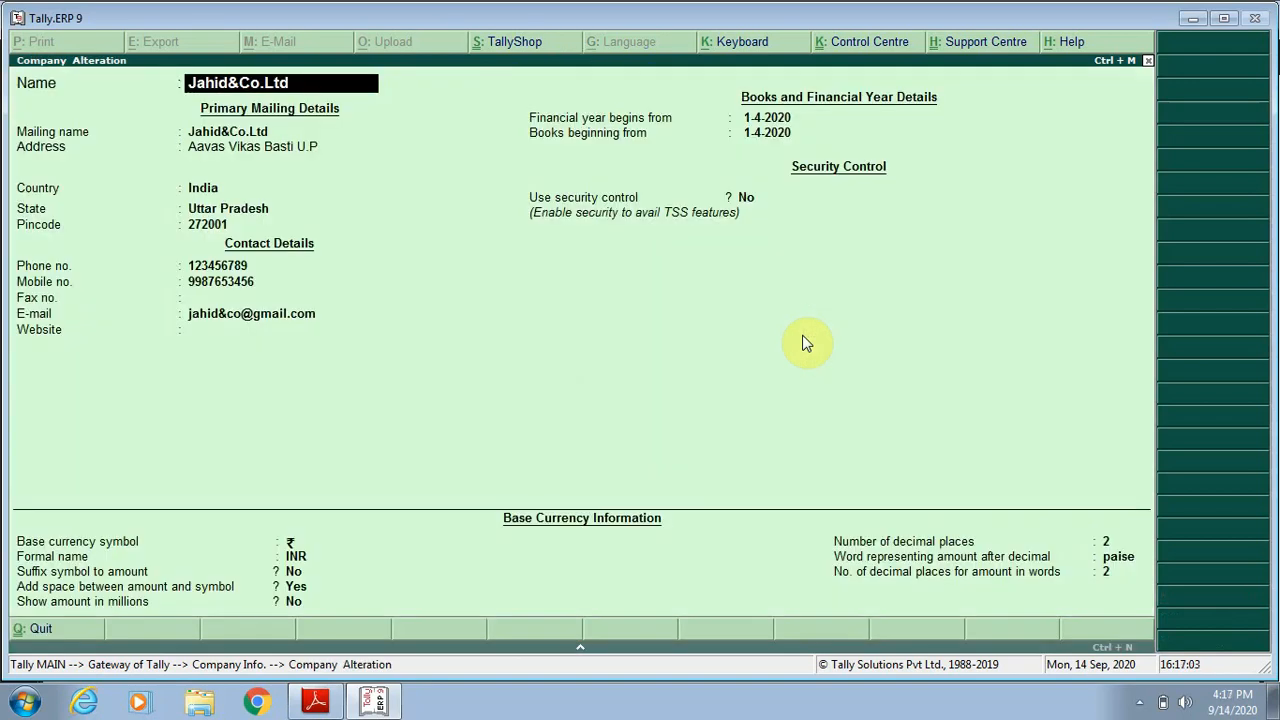
key("Return")
key("Return")
key("Return")
key("Return")
key("Return")
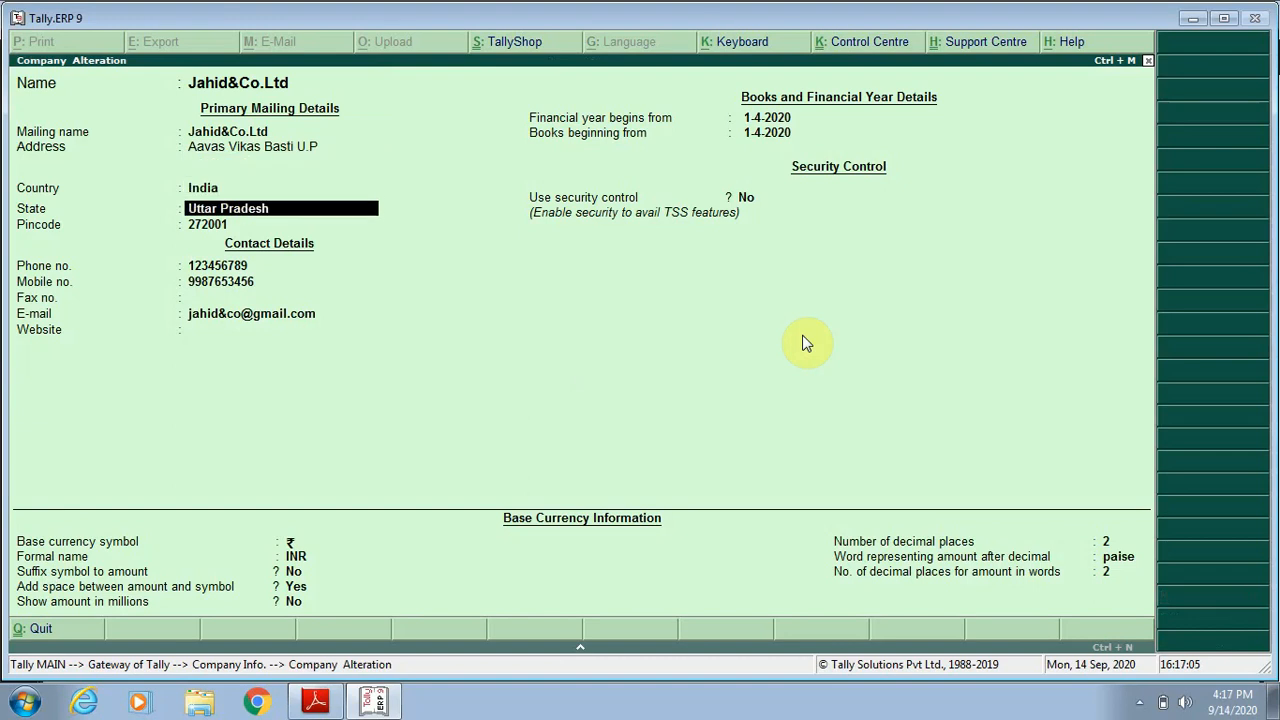
key("Return")
key("Return")
key("Return")
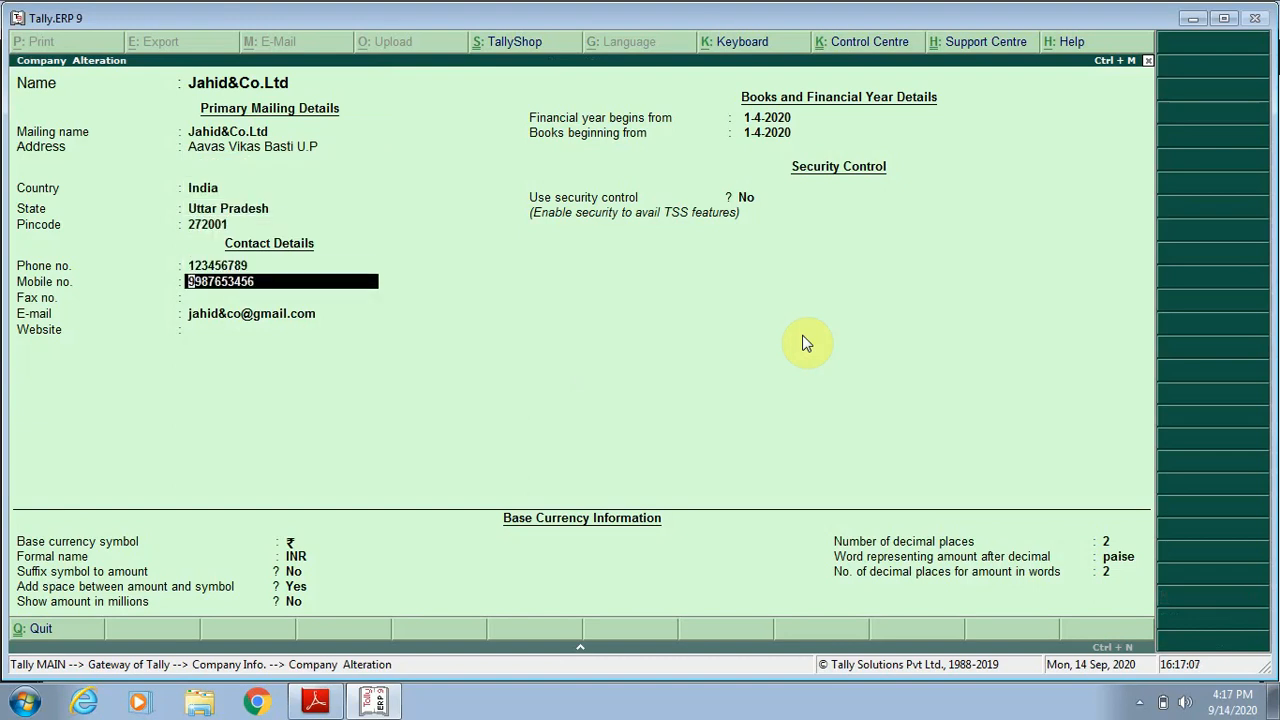
key("Return")
key("Return")
key("Return")
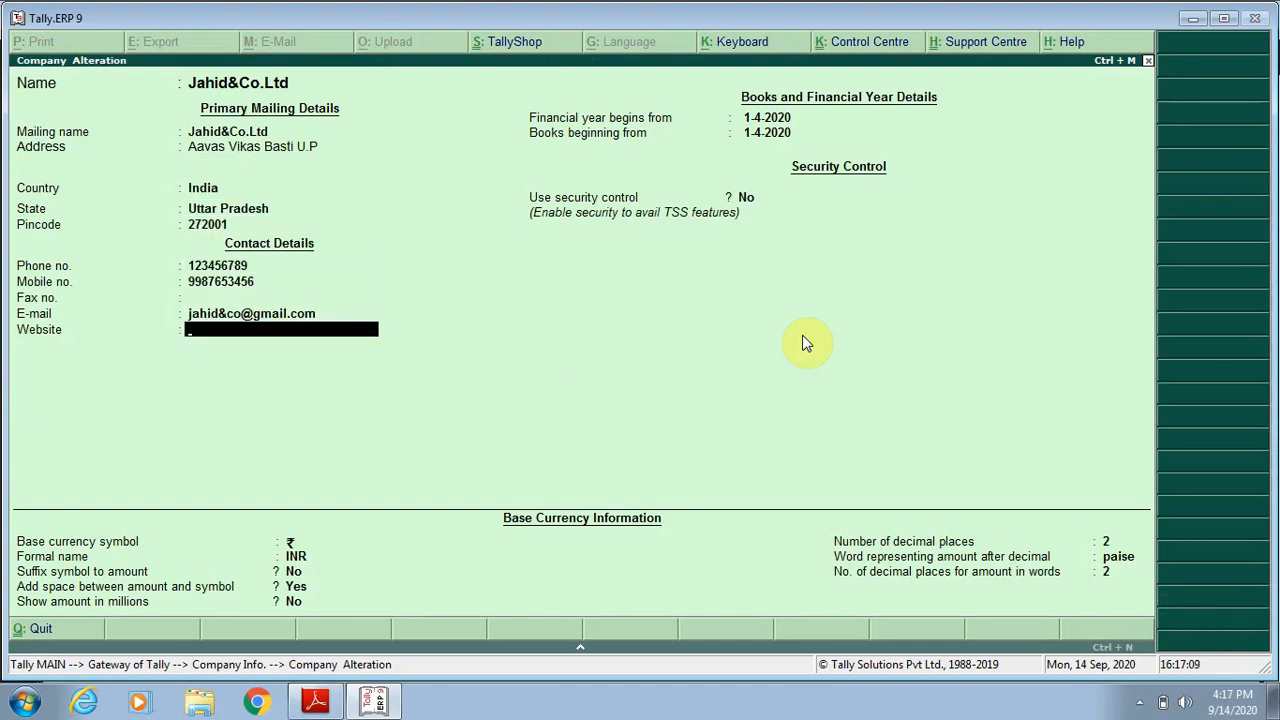
type("www.jahid&co.com")
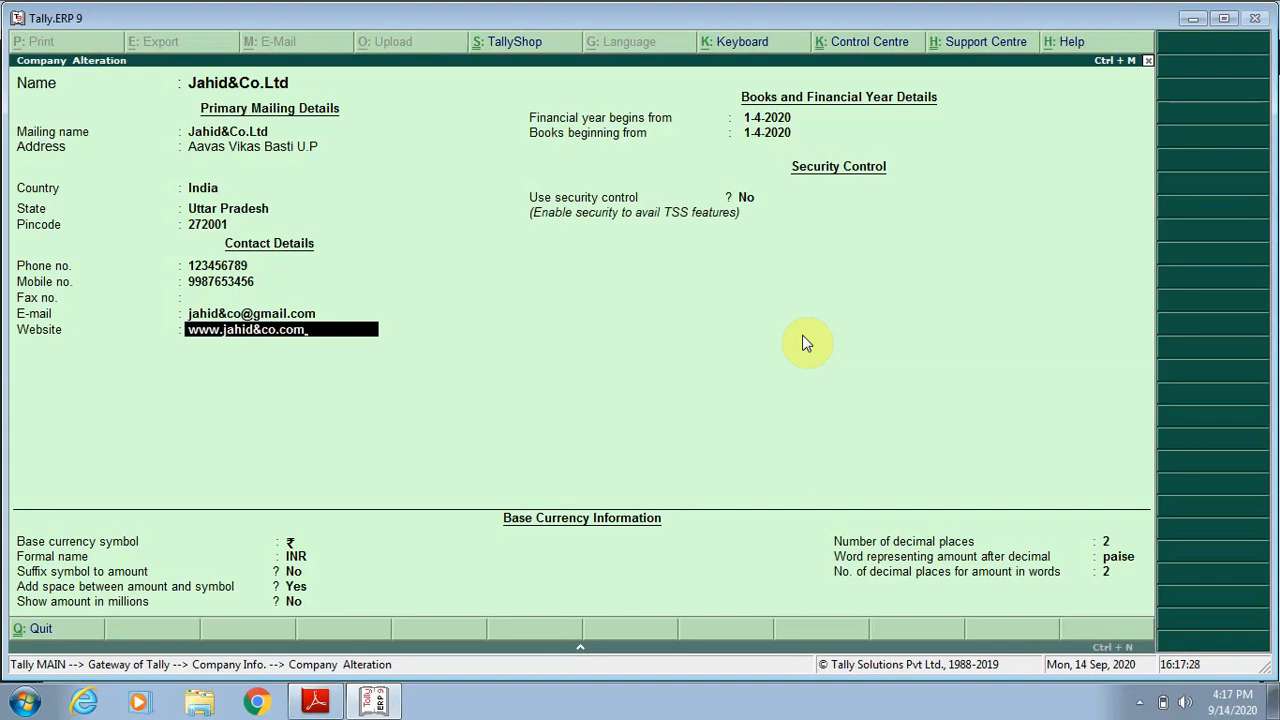
key("ctrl+a")
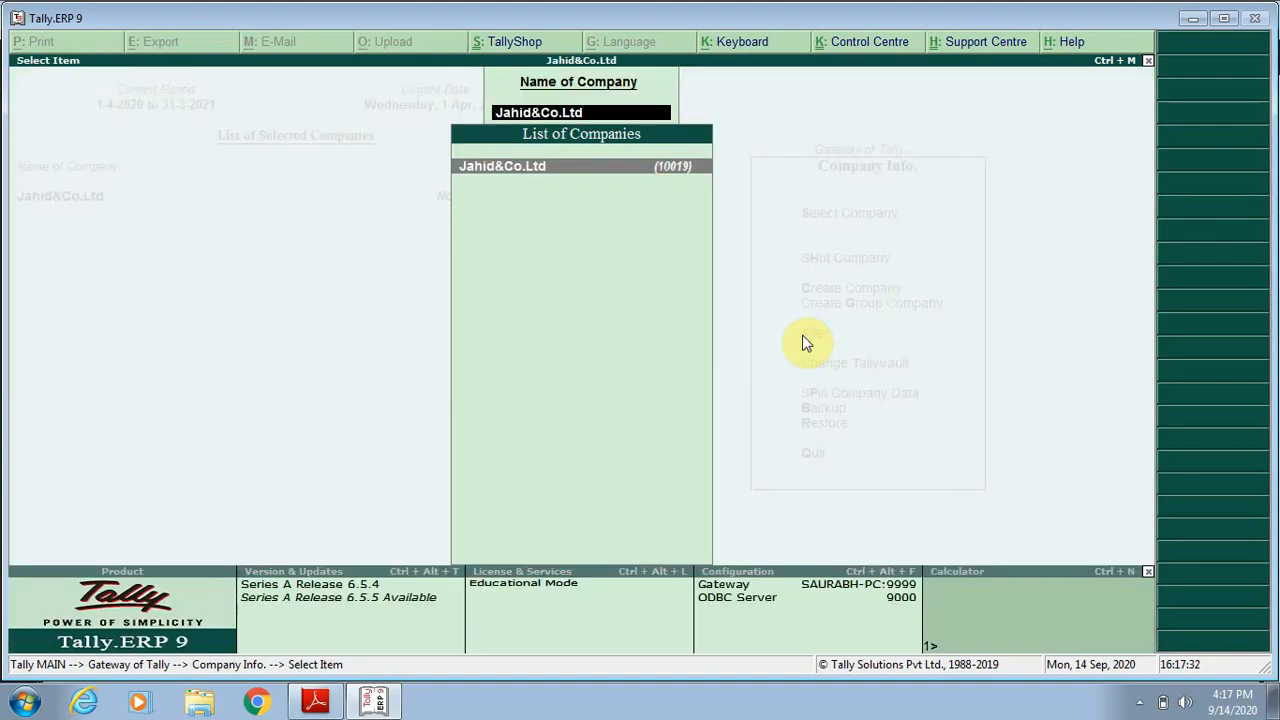
key("Escape")
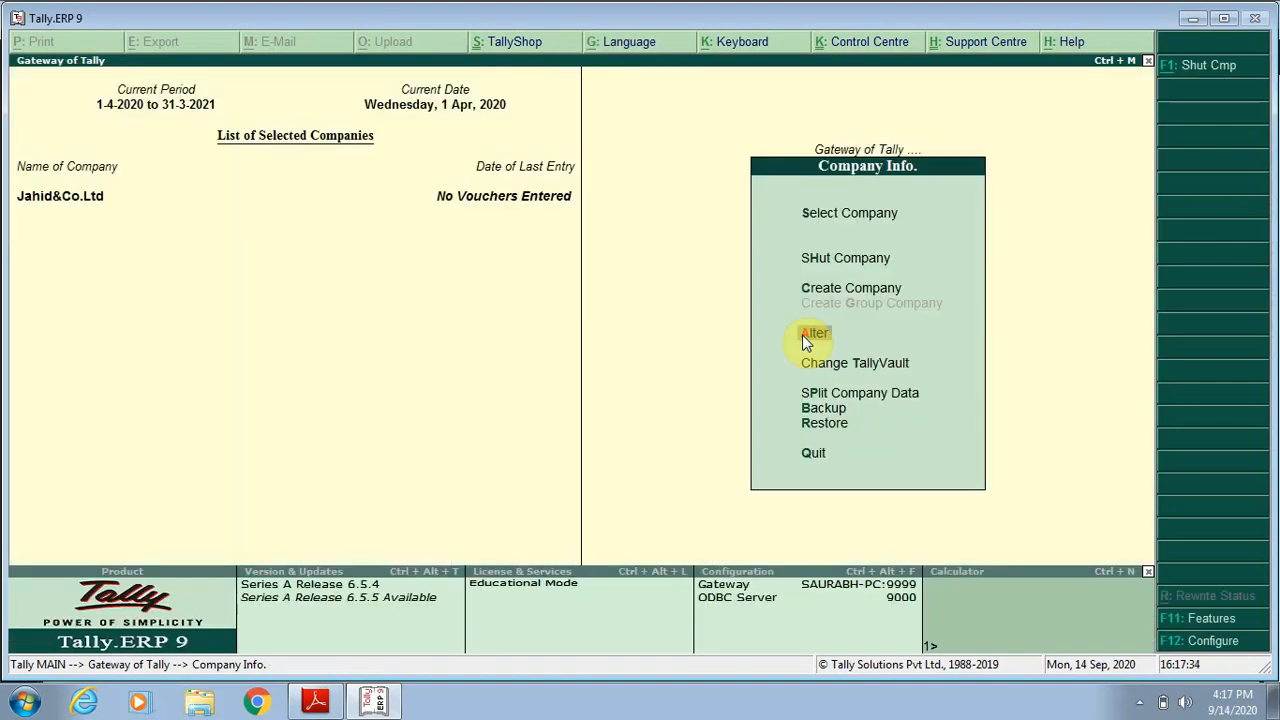
Switch to the shortcuts PDF in Adobe Reader, review the listed shortcut keys through to page 2, and return to Tally.ERP 9.
key("alt+Tab")
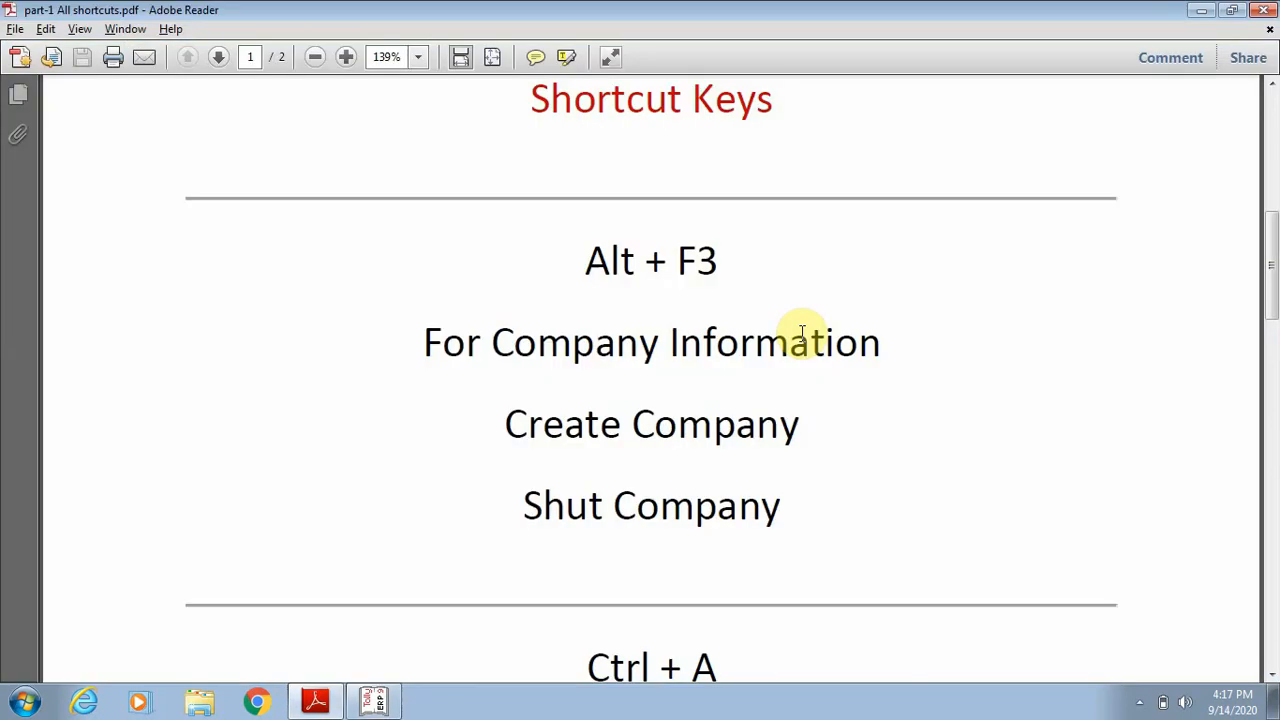
left_click(1271, 676)
left_click(1271, 676)
left_click(1271, 676)
left_click(1271, 676)
left_click(1271, 676)
left_click(1271, 676)
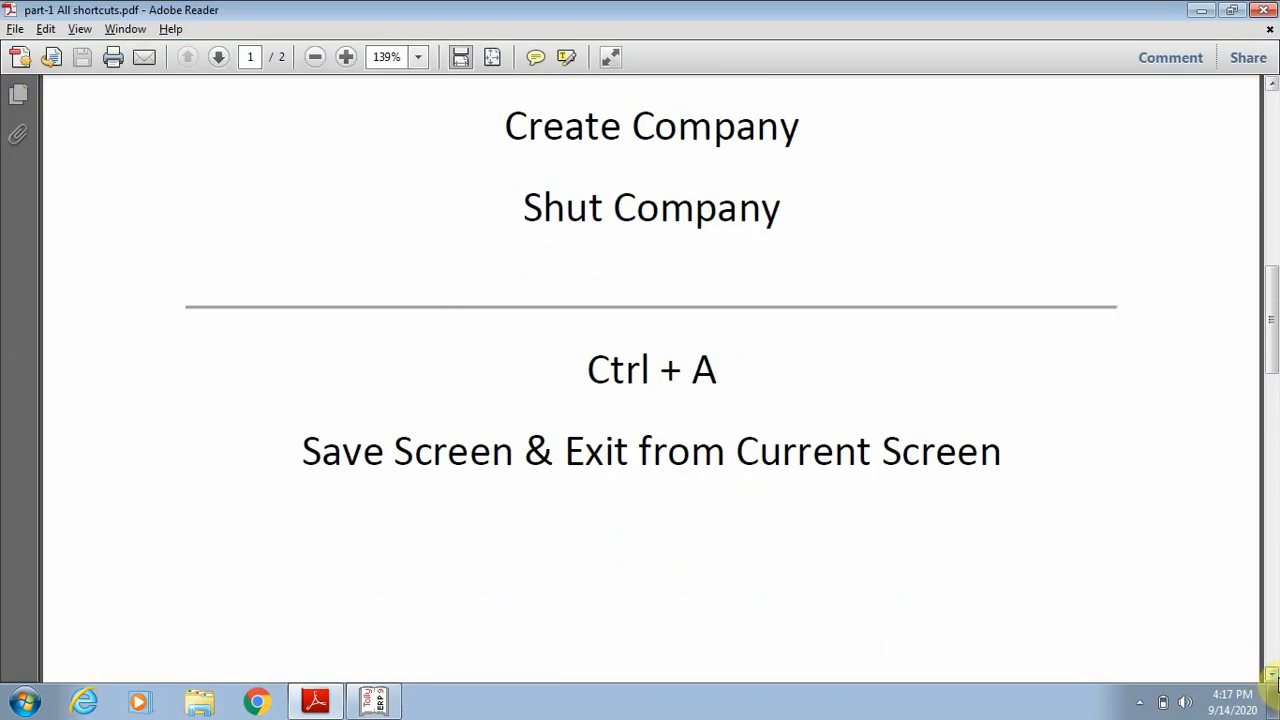
left_click(1271, 676)
left_click(1271, 676)
left_click(1271, 676)
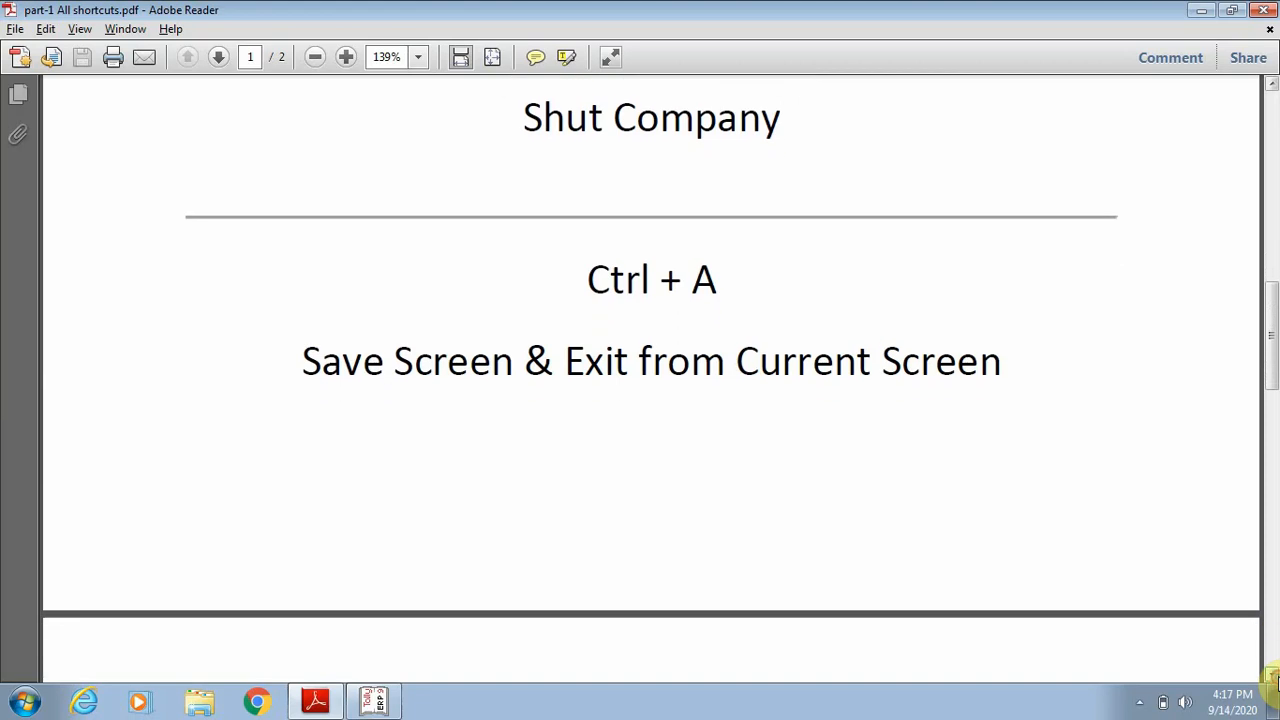
left_click(1271, 676)
left_click(1271, 676)
left_click(1271, 676)
left_click(1271, 676)
left_click(1271, 676)
left_click(1271, 676)
left_click(1271, 676)
left_click(1271, 676)
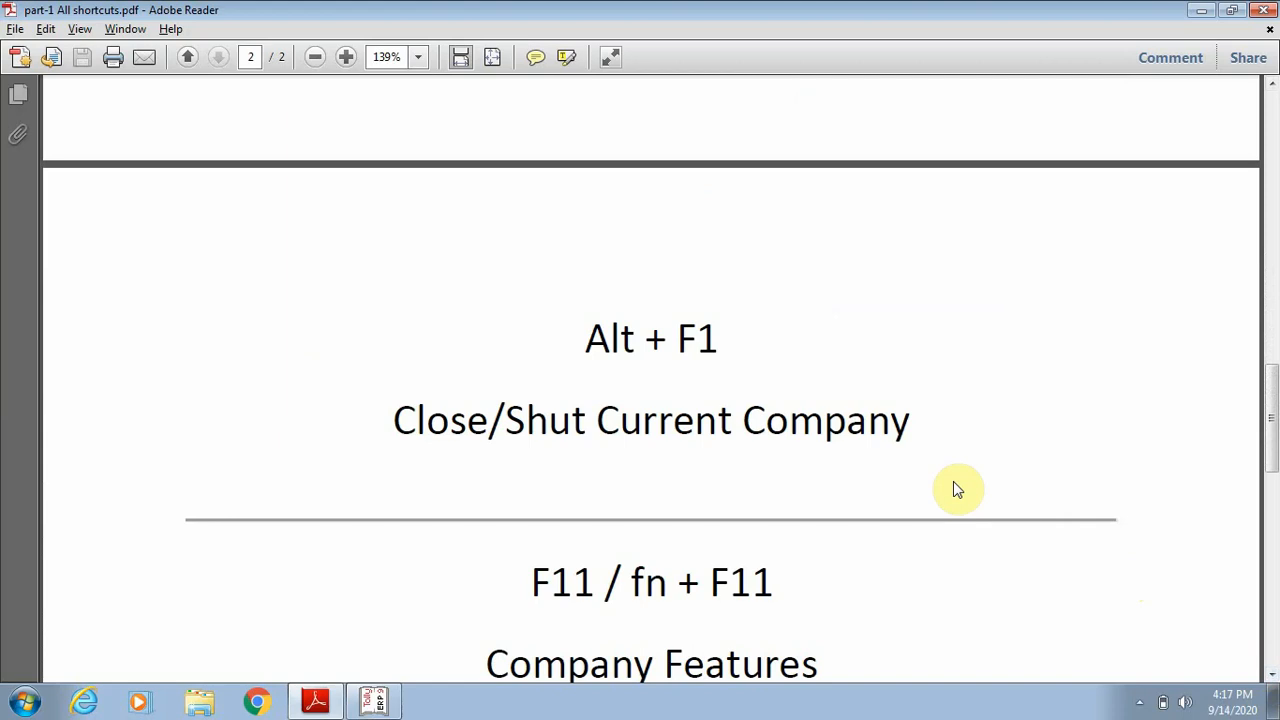
key("alt+Tab")
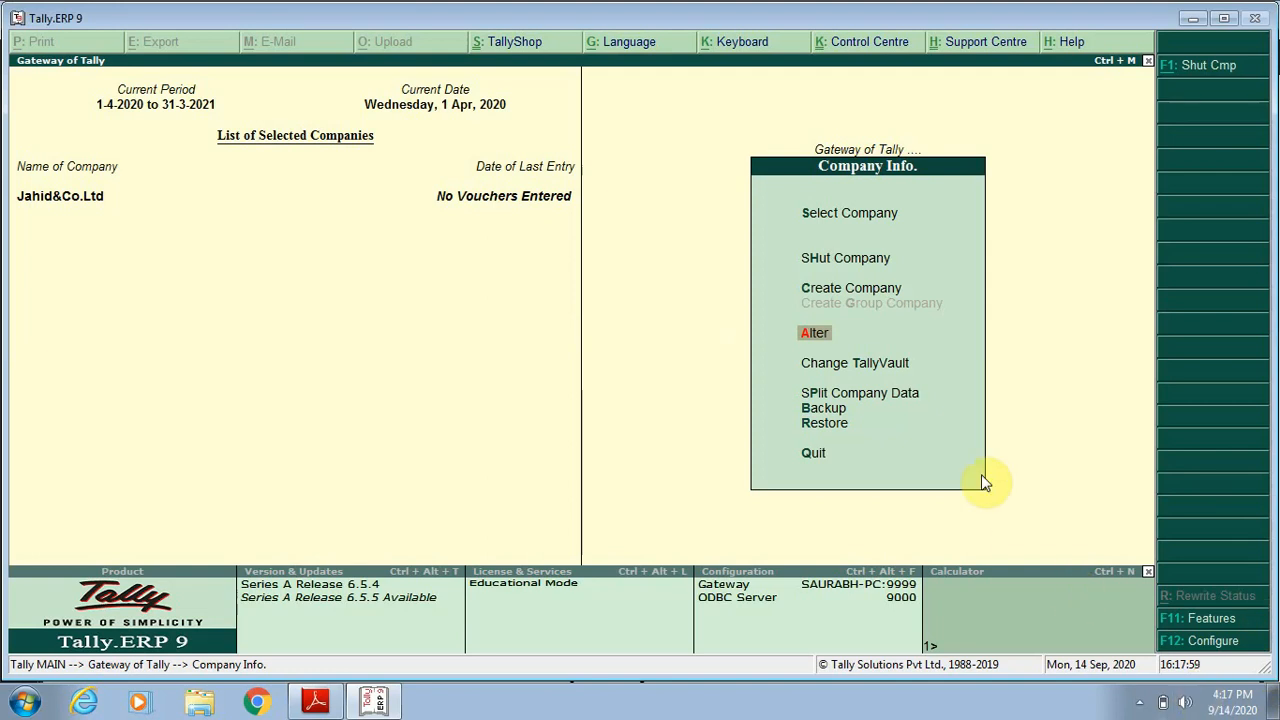
Open the accounting features of Jahid&Co.Ltd and set Maintain accounts only to Yes.
key("Escape")
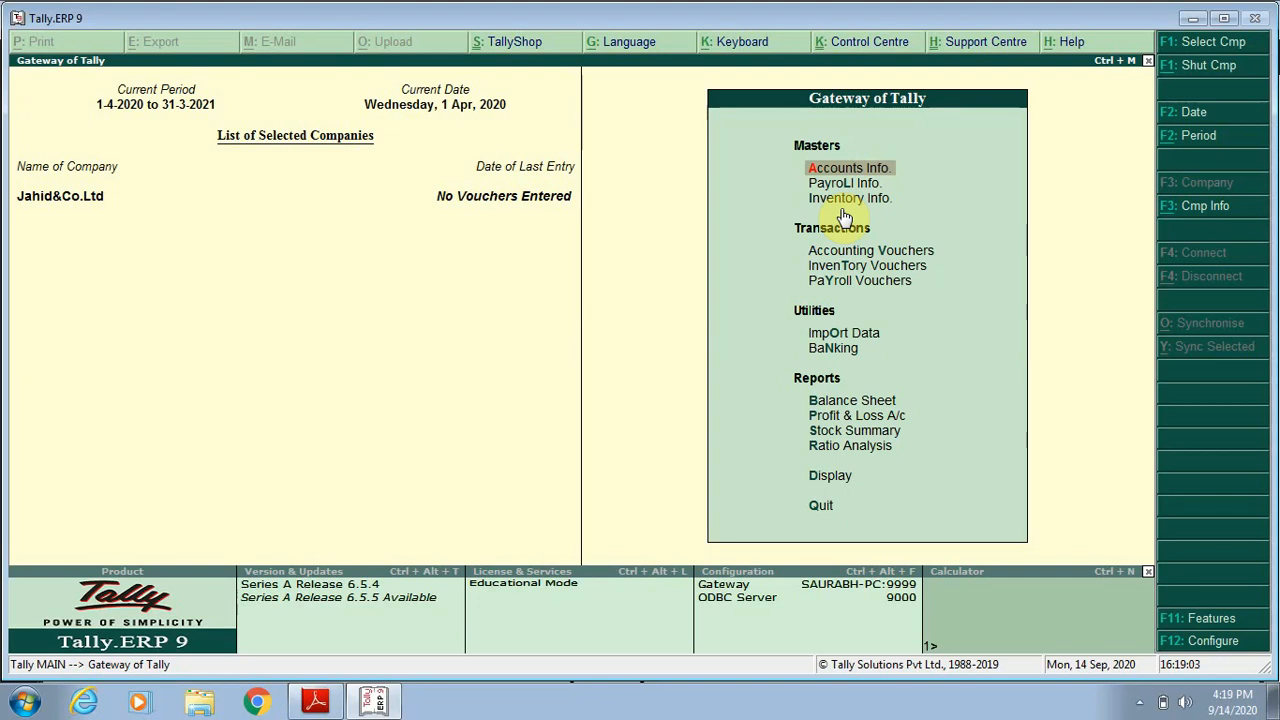
key("F11")
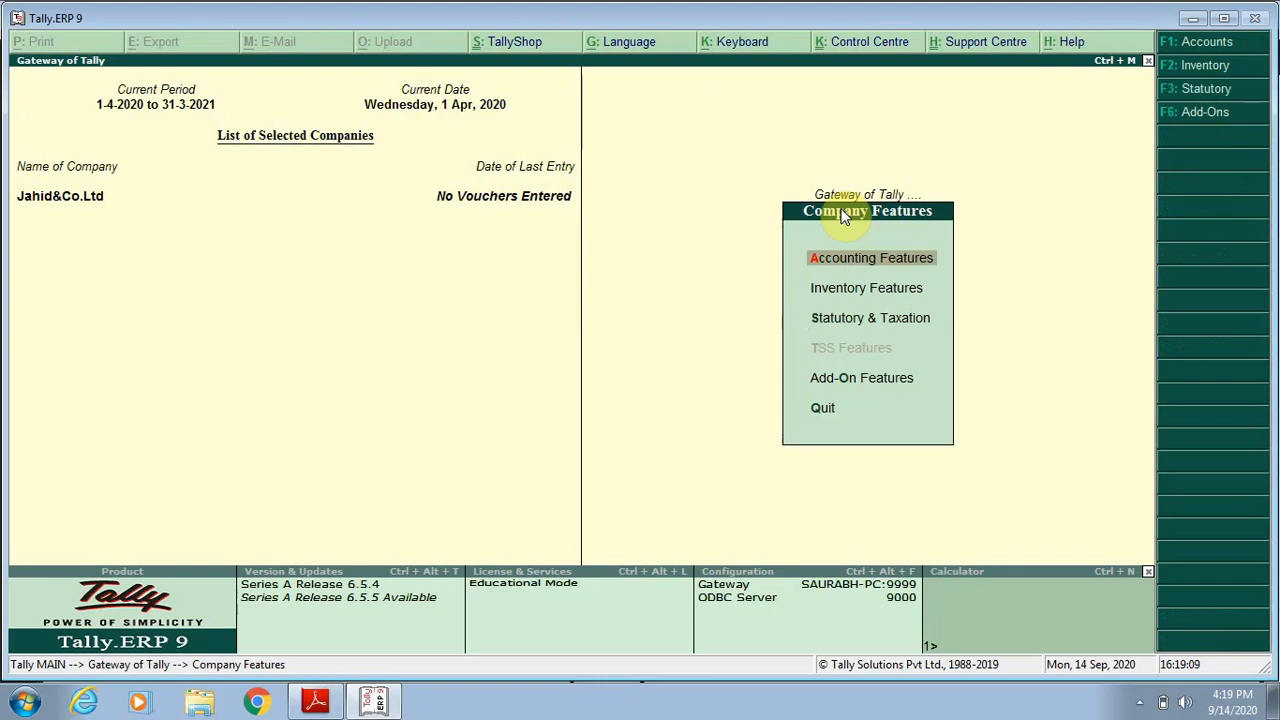
key("Return")
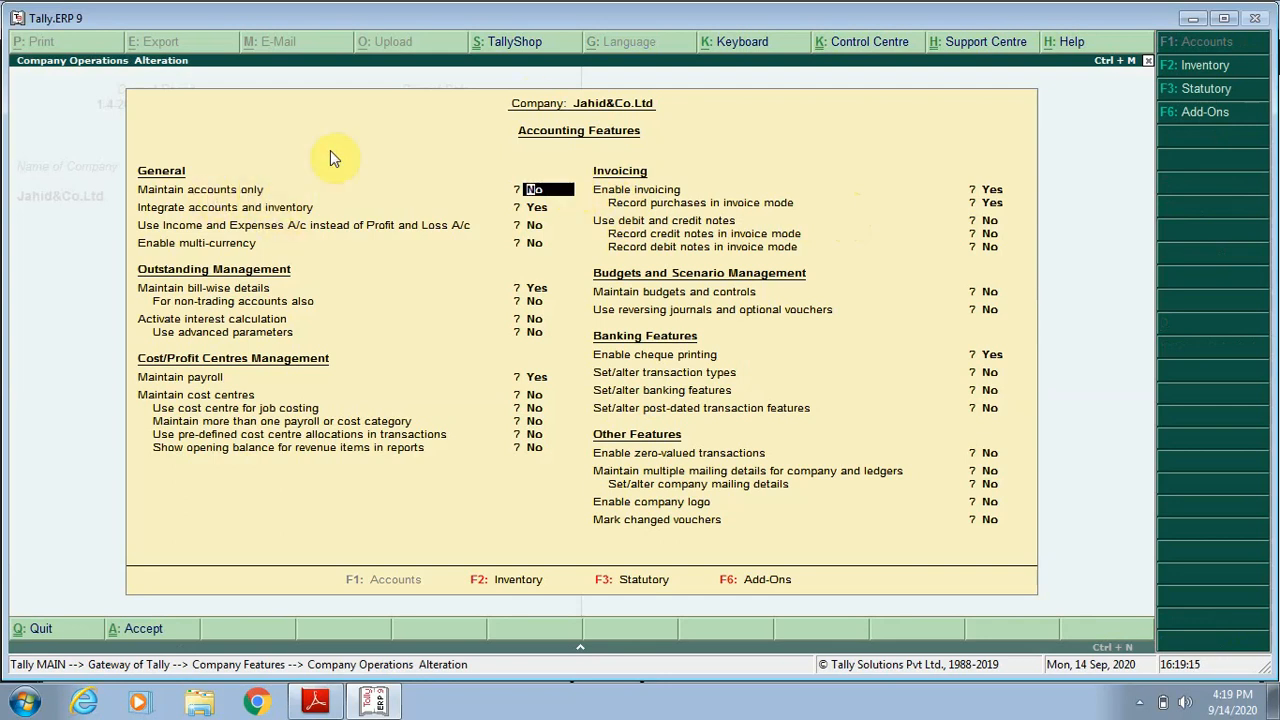
type("y")
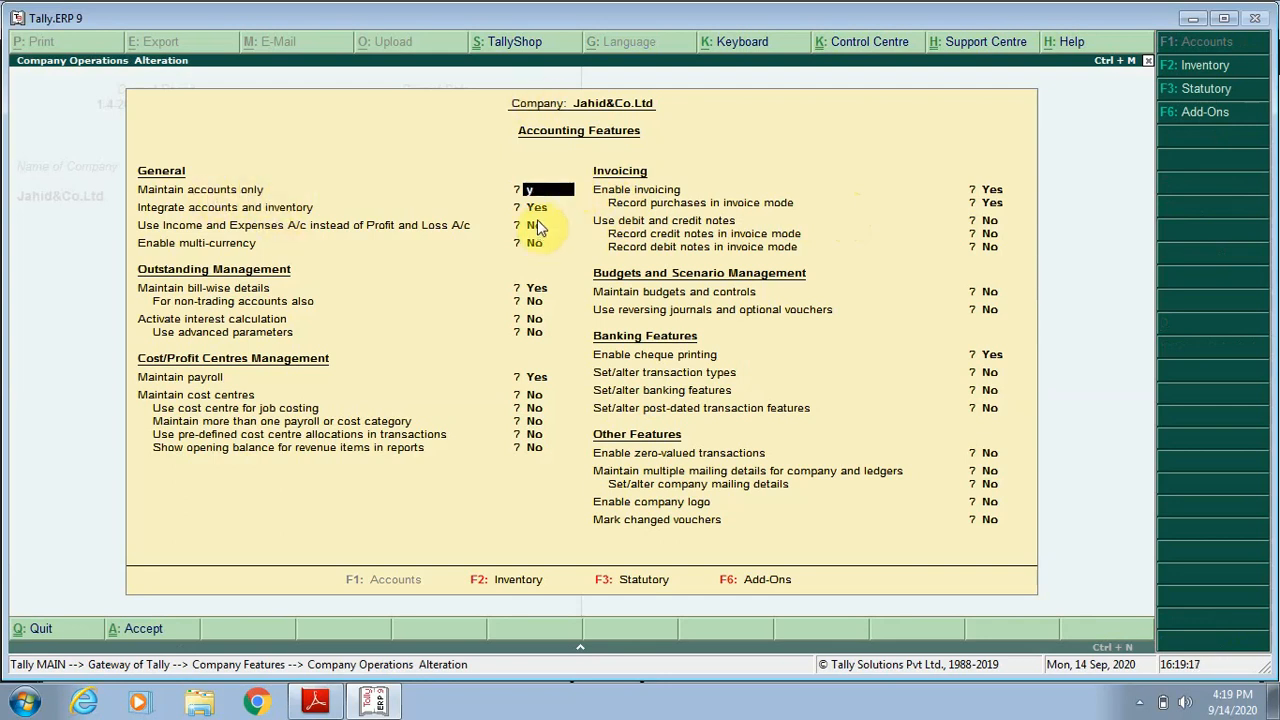
key("Return")
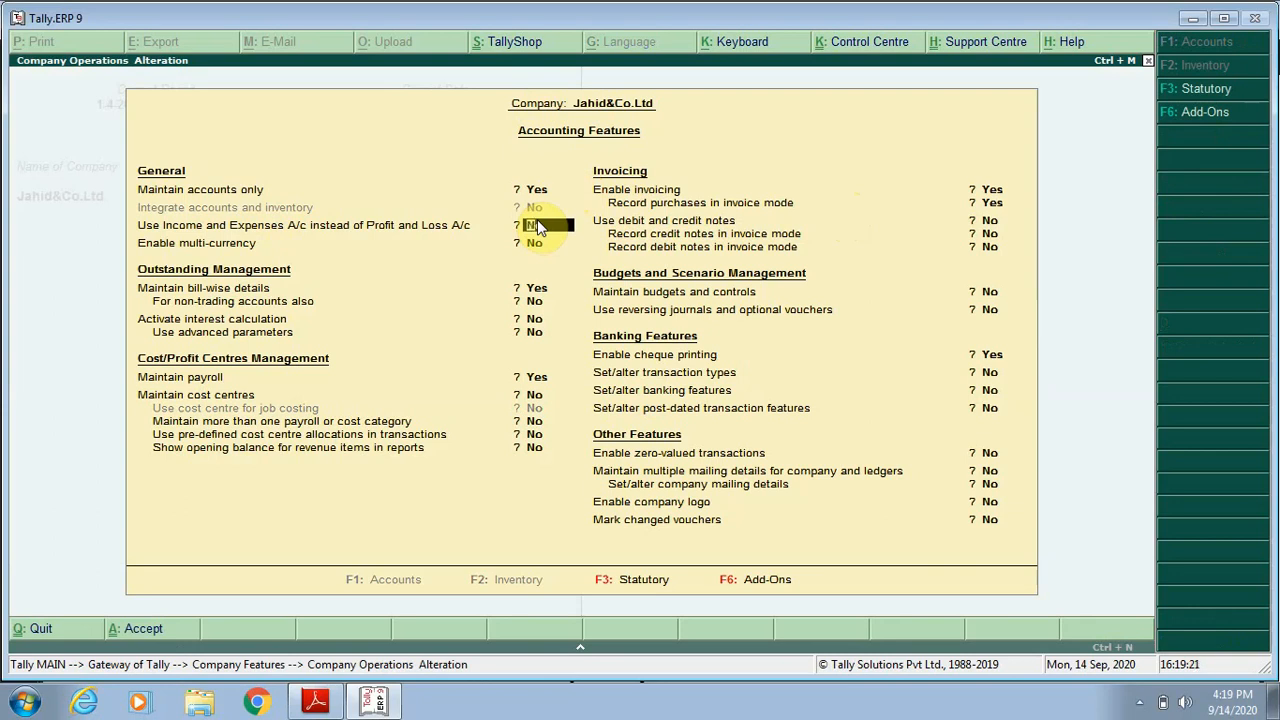
Set Maintain payroll to No, keep the other accounting features as they are, and save them.
key("Return")
key("Return")
key("Return")
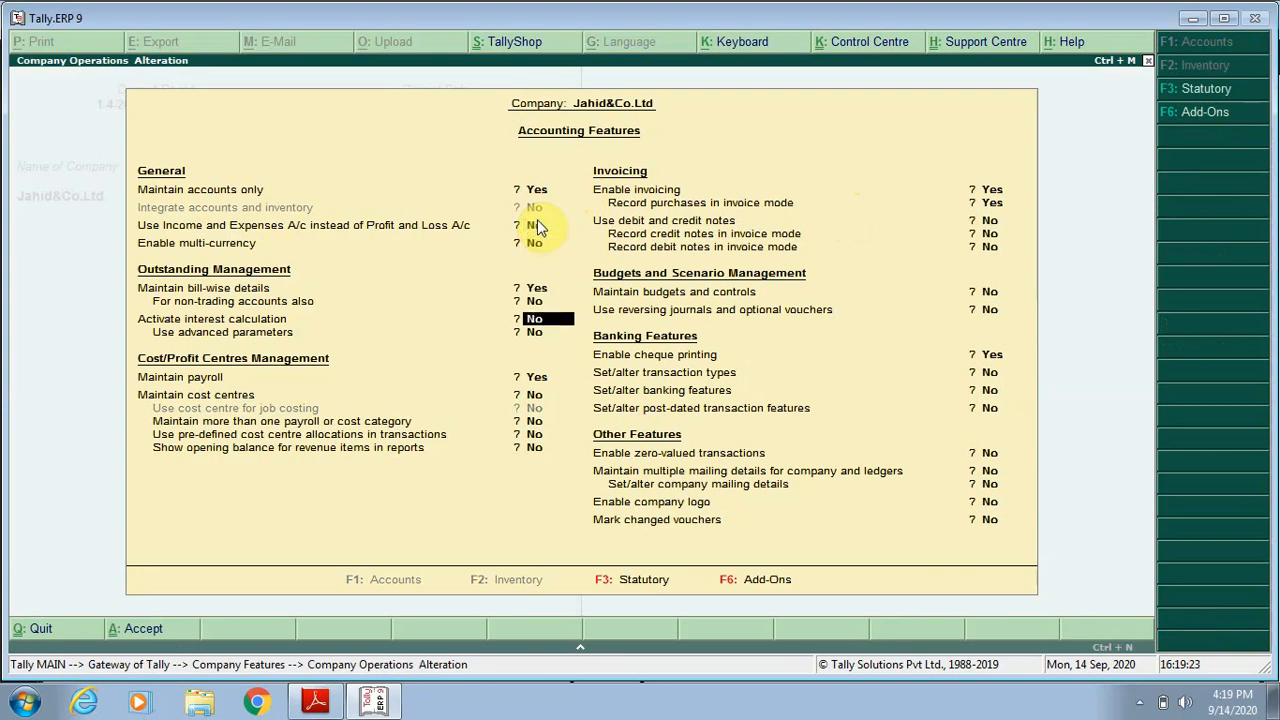
key("Return")
key("Return")
key("Up")
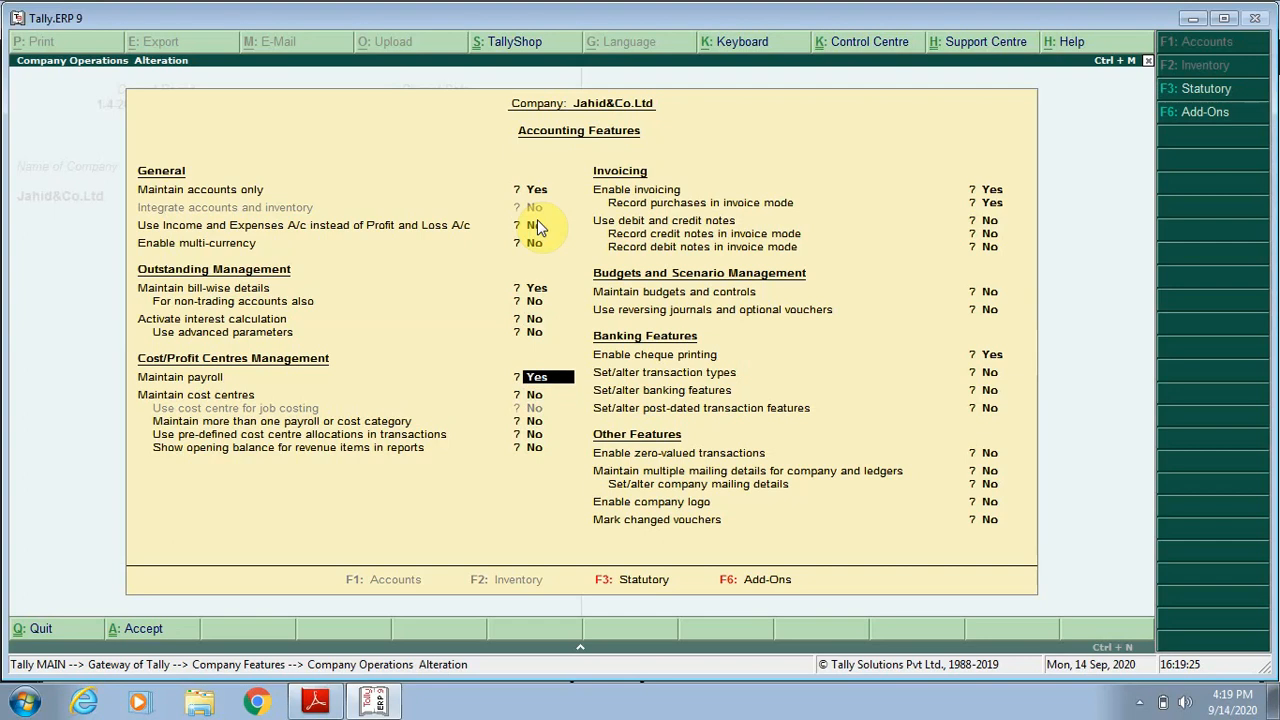
key("n")
key("Return")
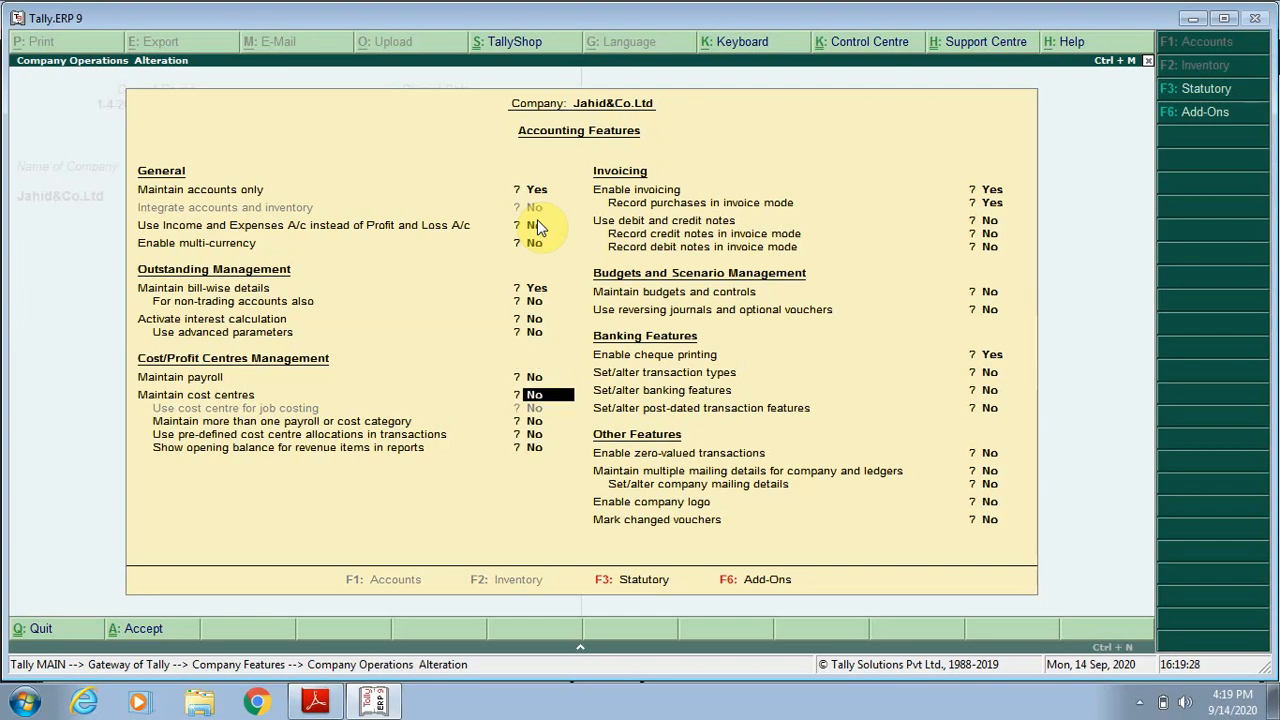
key("ctrl+a")
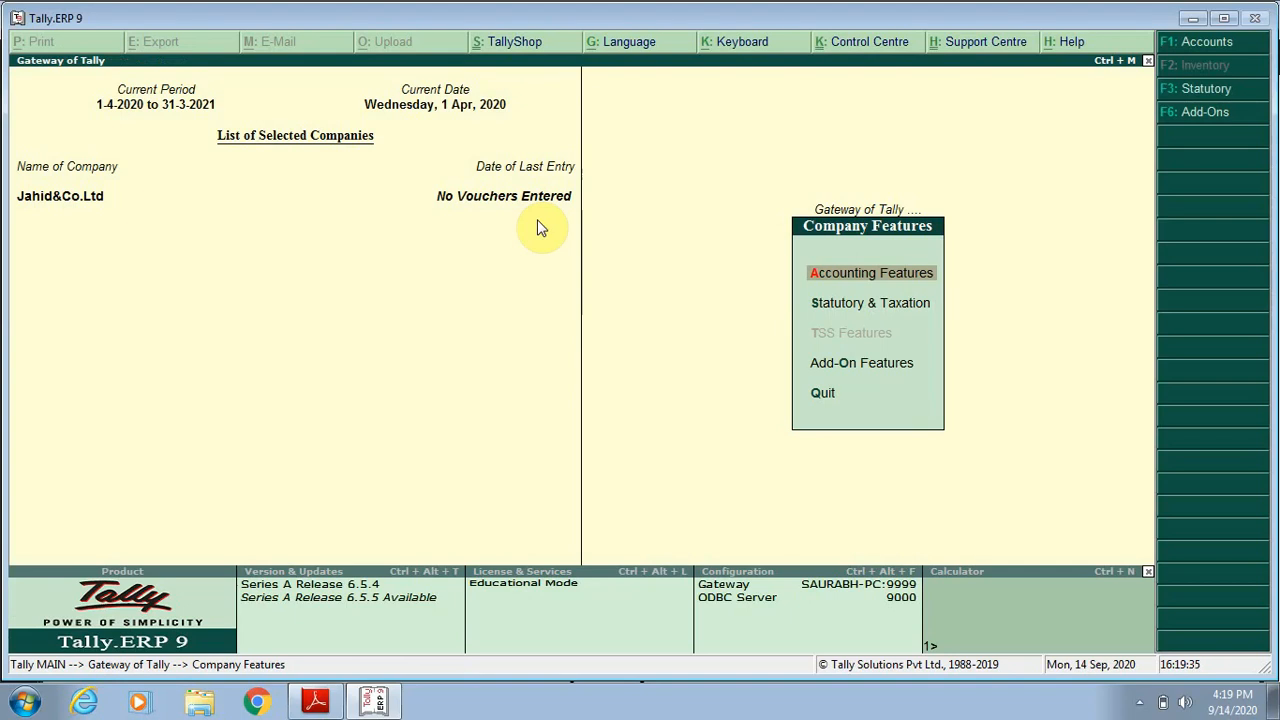
Start creating a single ledger from the accounts information and name it Capital.
key("Escape")
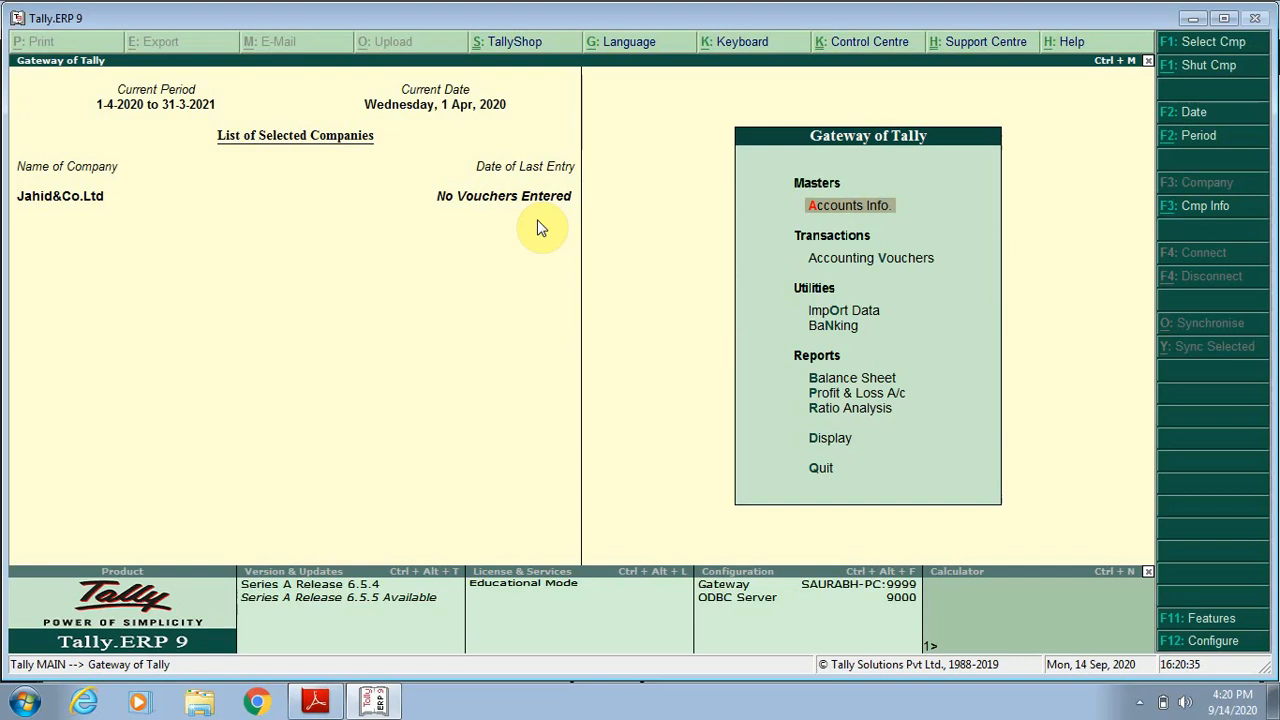
key("Return")
key("Down")
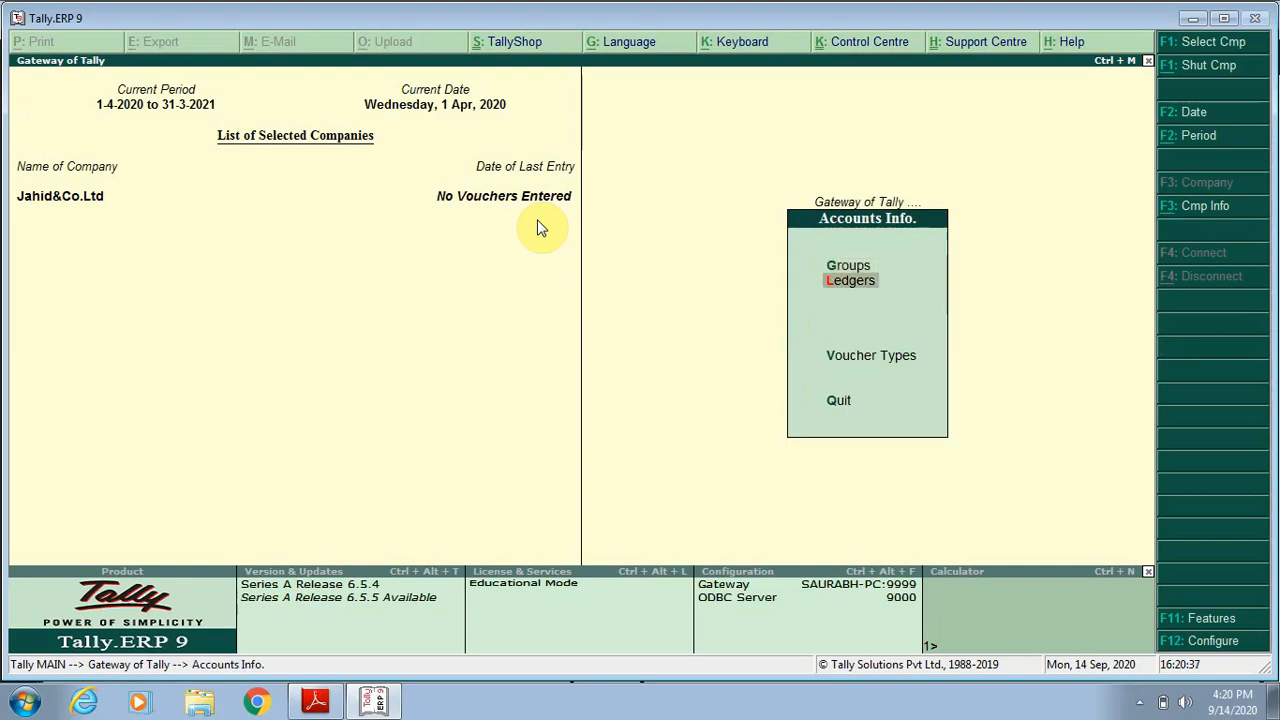
key("Return")
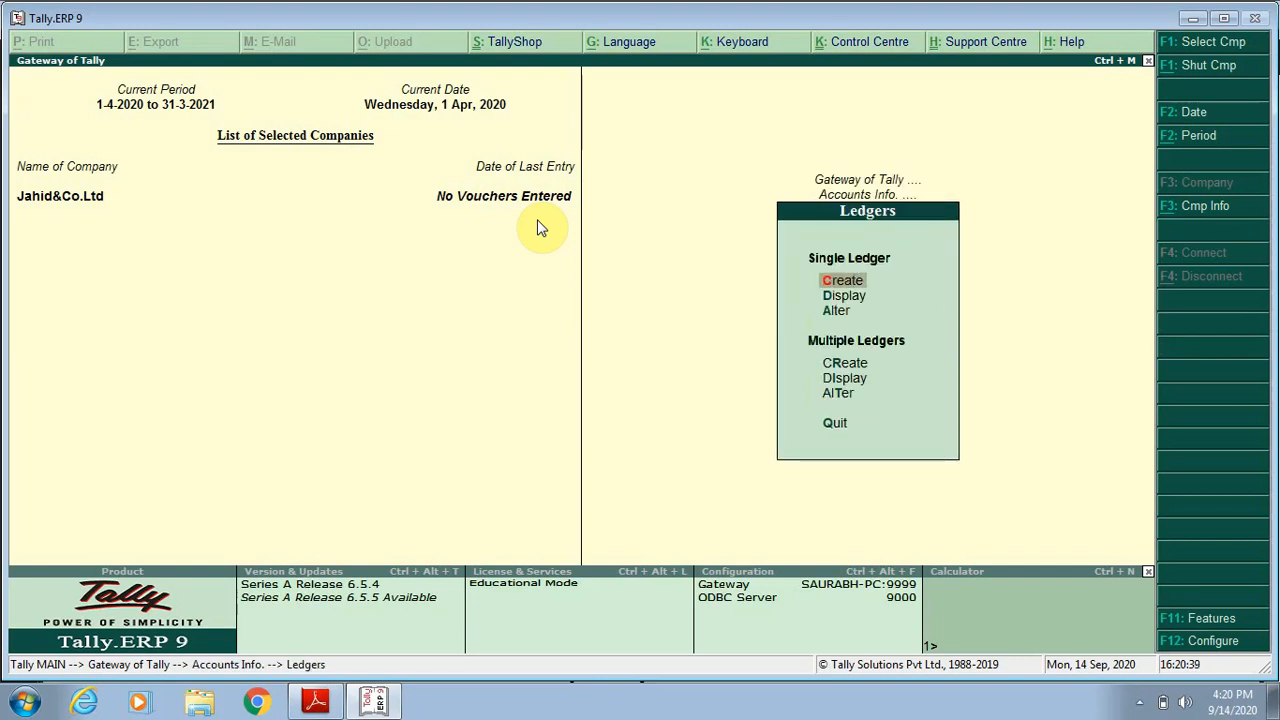
key("Return")
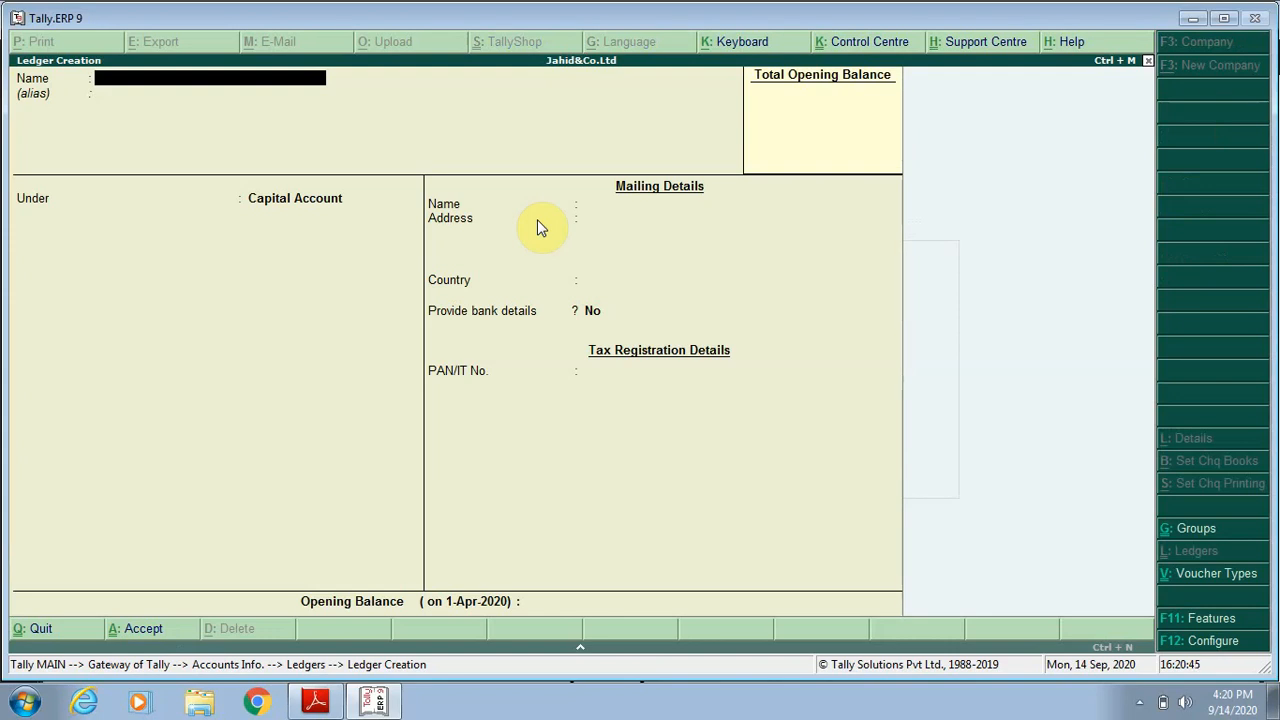
type("Capital")
key("Return")
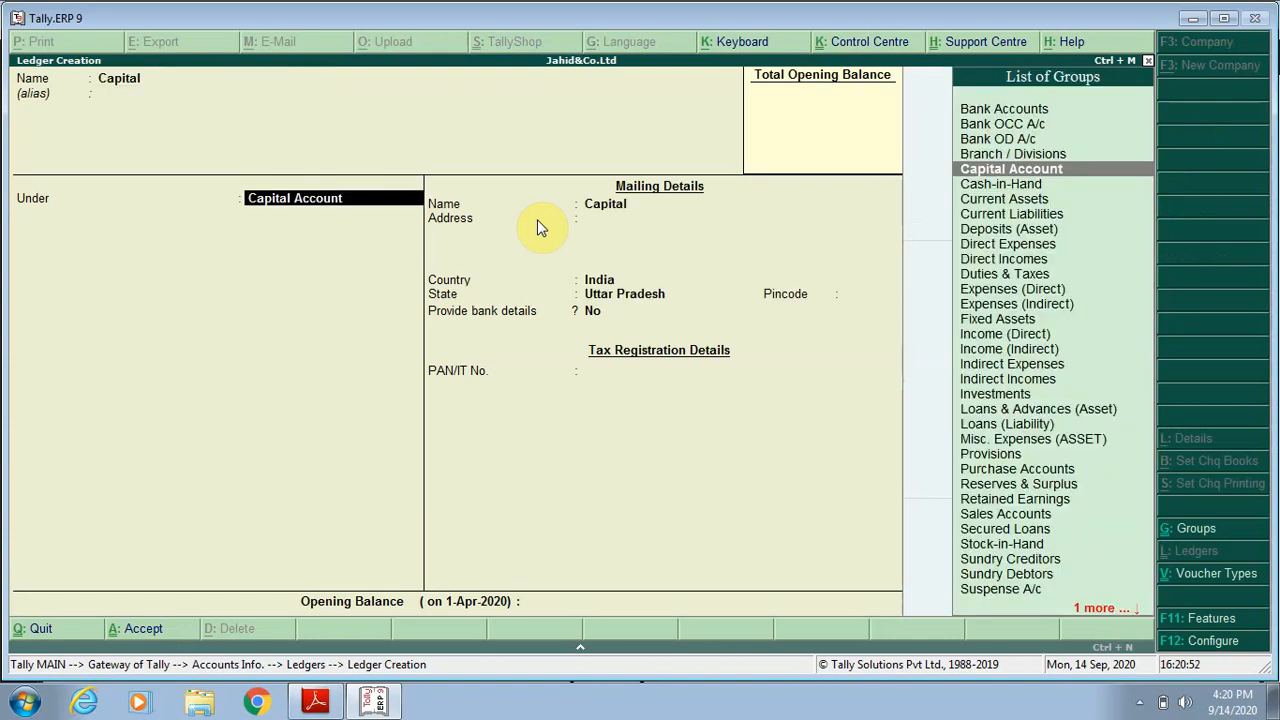
Place the Capital ledger under the Capital Account group and keep its default mailing, bank and tax details.
key("Return")
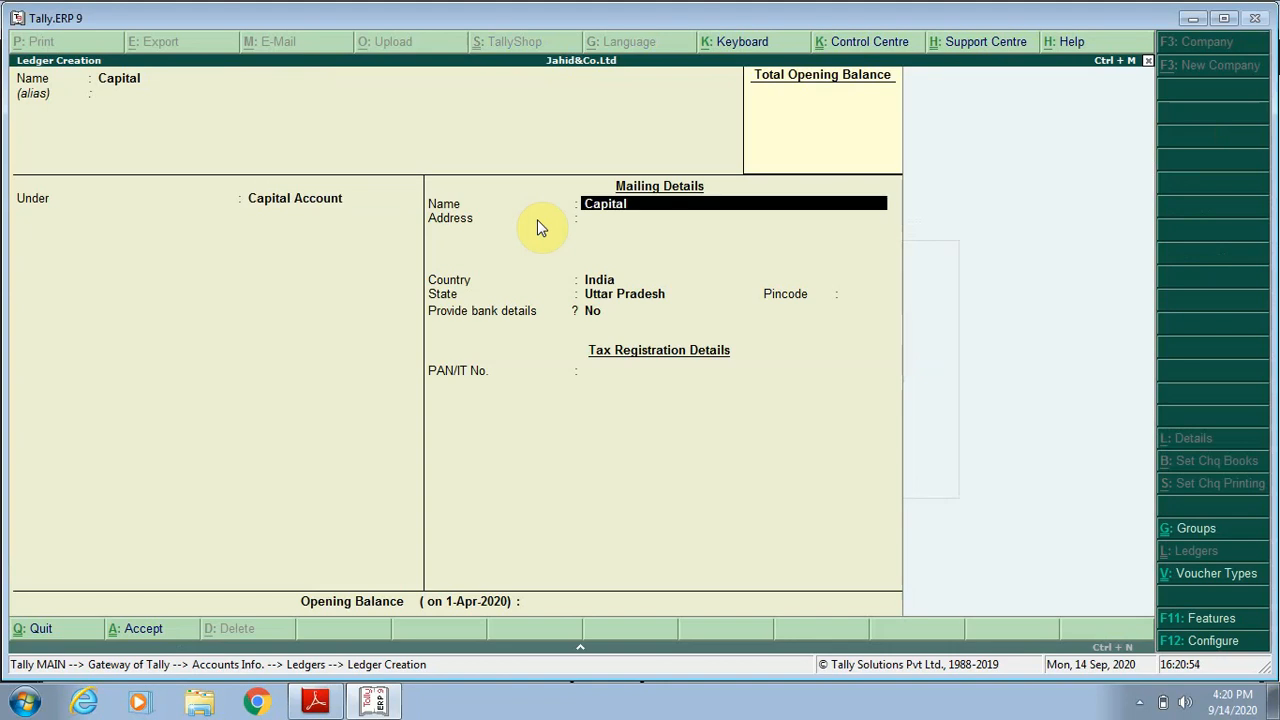
key("Return")
key("Return")
key("Return")
key("Return")
key("Return")
key("Return")
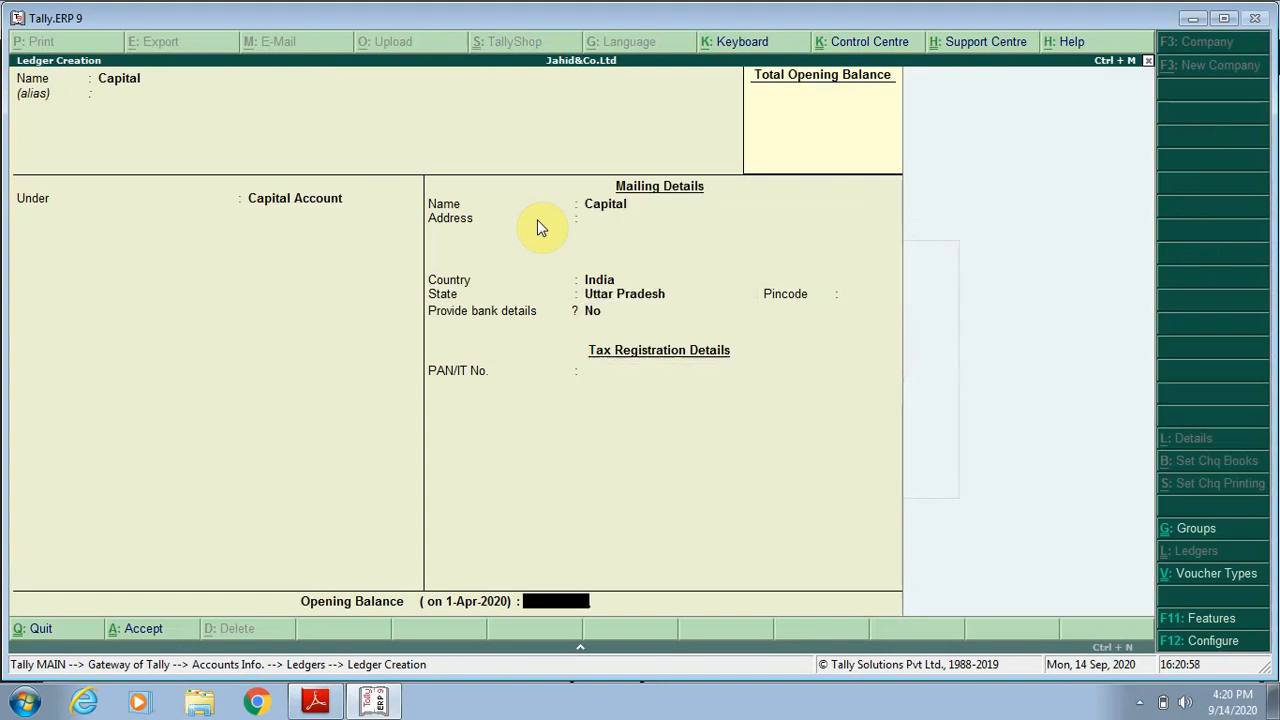
Set the Capital ledger's opening balance to 1,00,000.00 Cr and save the ledger.
type("100000")
key("Return")
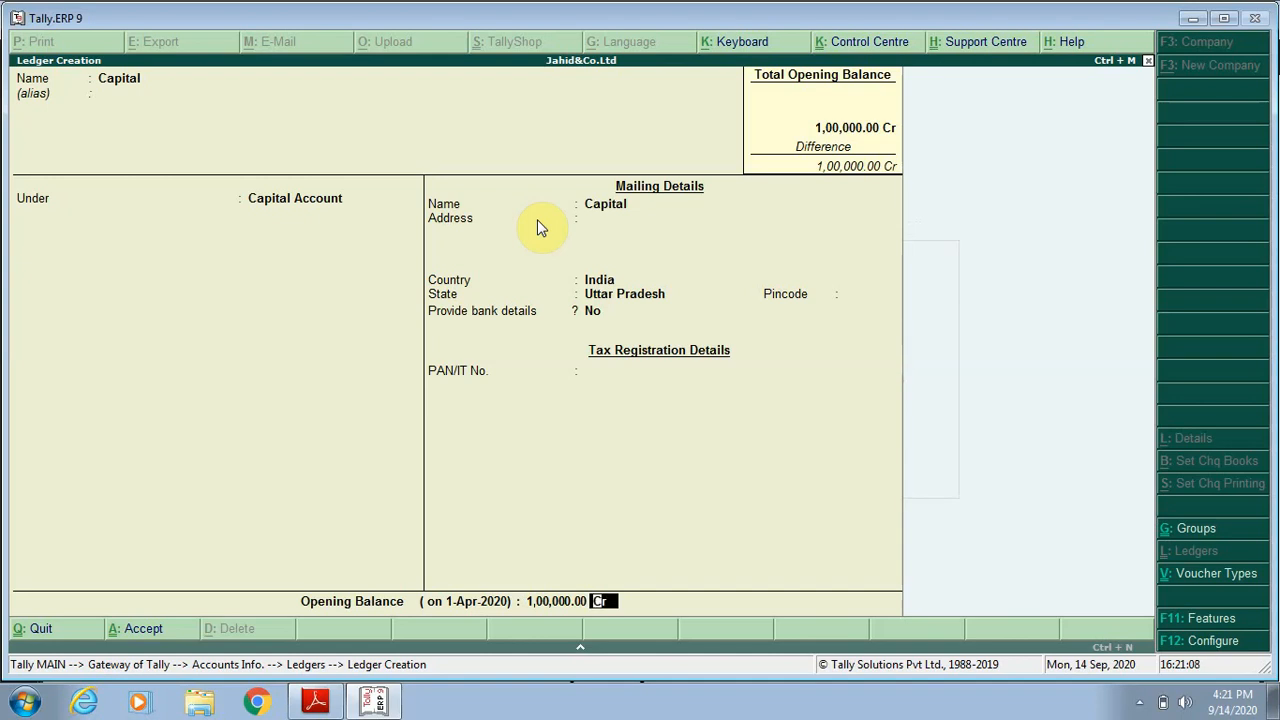
key("Return")
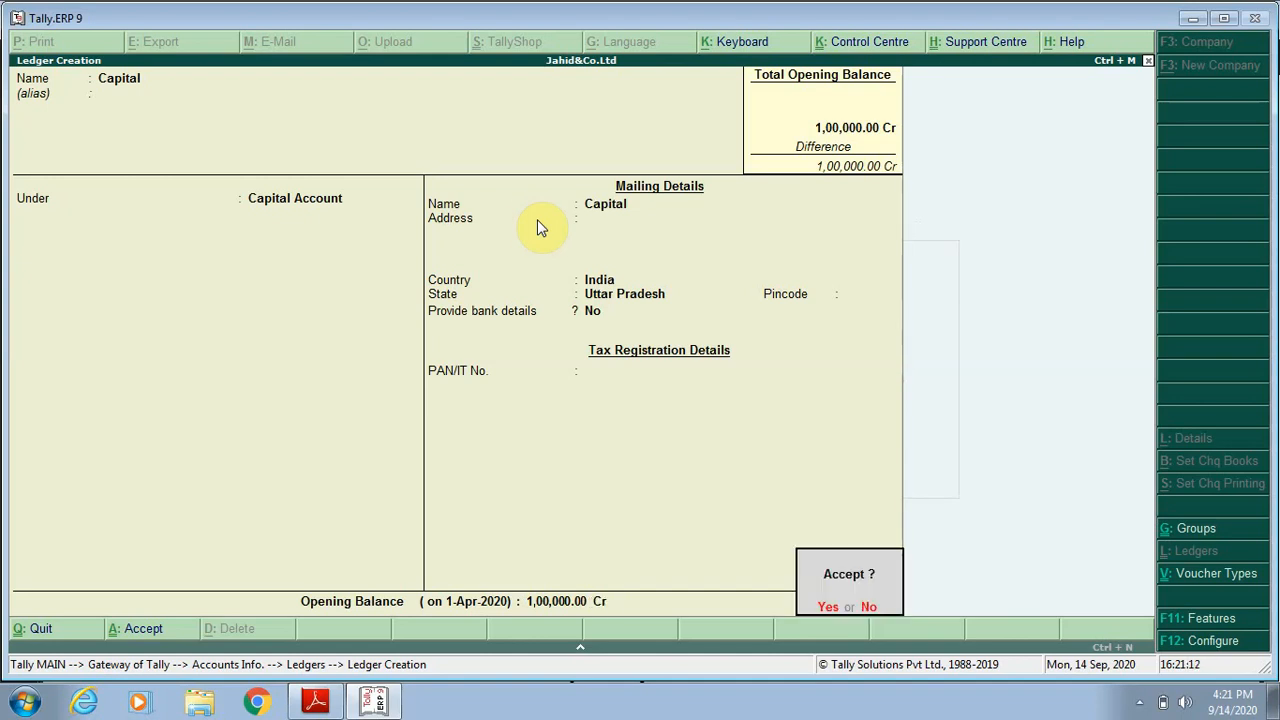
key("Return")
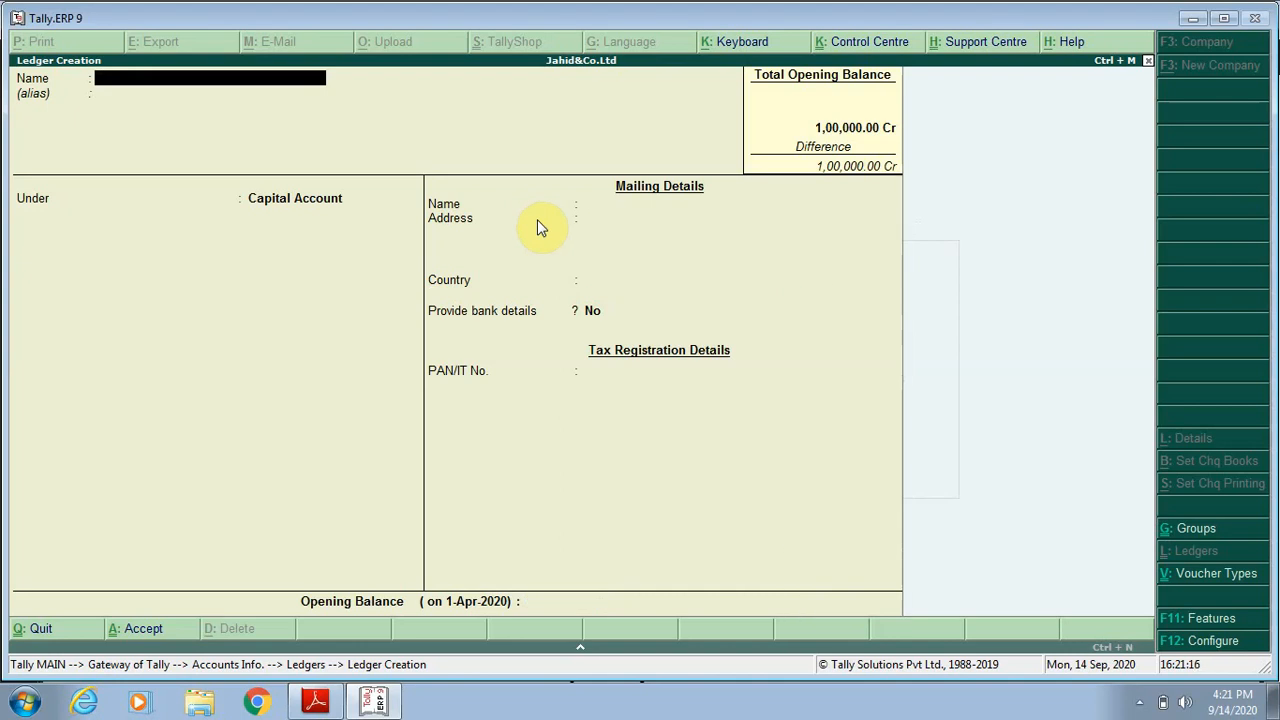
Create a ledger named Sale under Sales Accounts, with the type of ledger set to Not Applicable, and save it.
type("Sale")
key("Return")
key("Return")
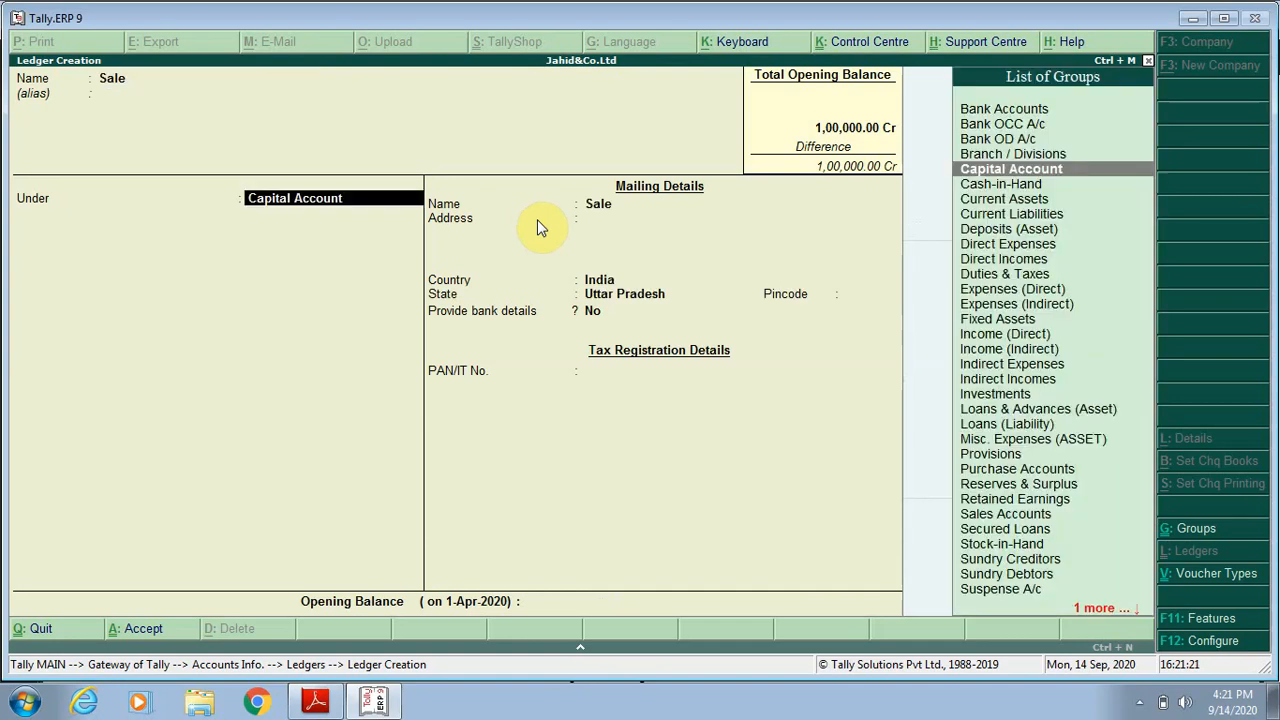
type("Sa")
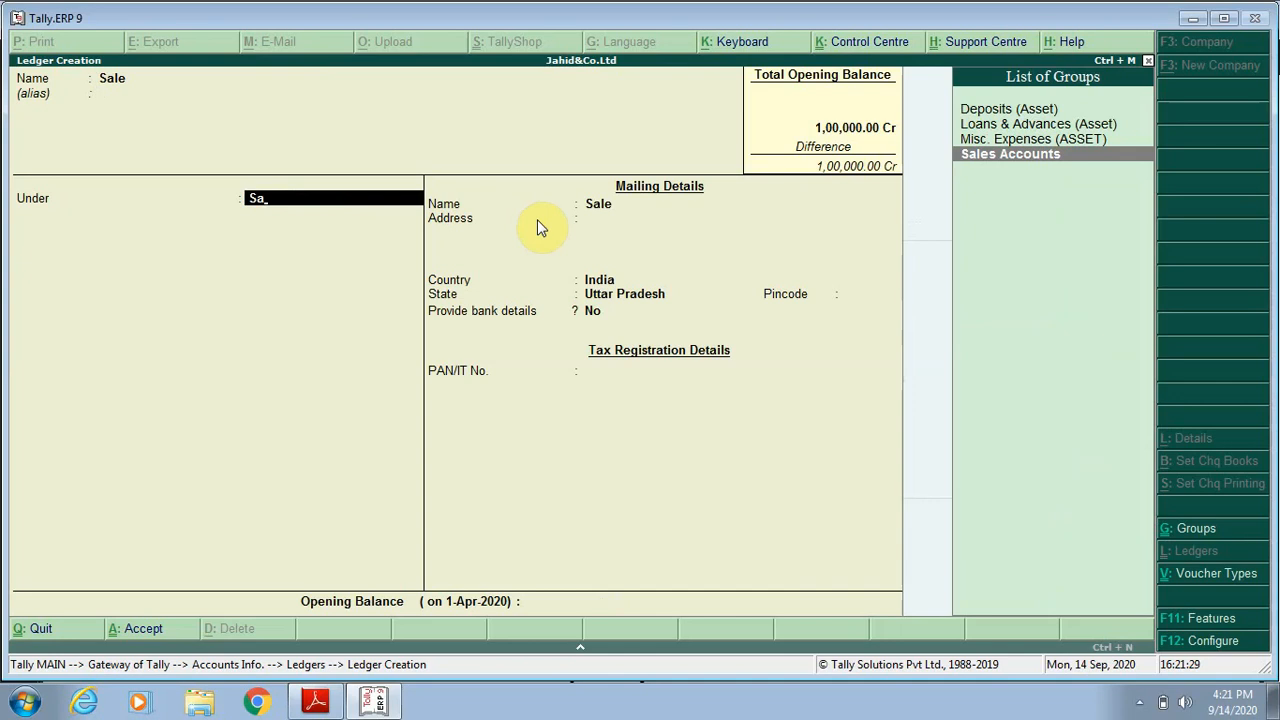
key("Return")
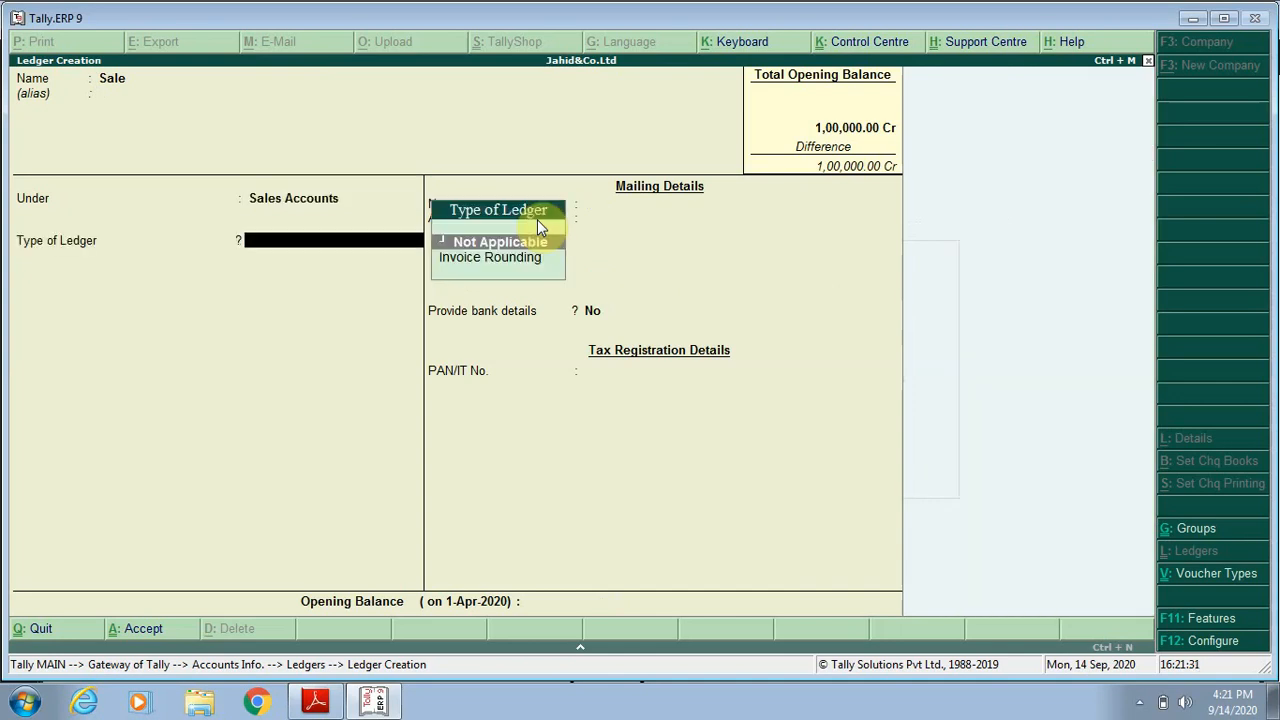
key("Return")
key("Return")
key("Return")
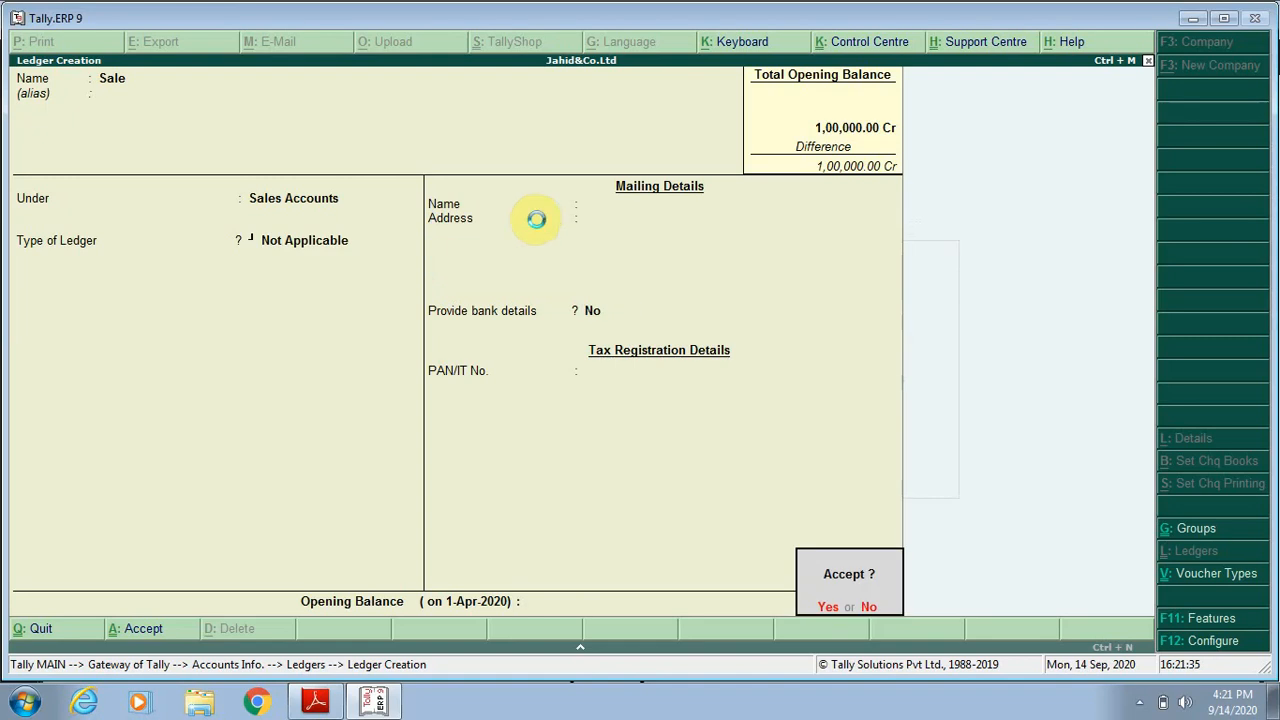
key("Return")
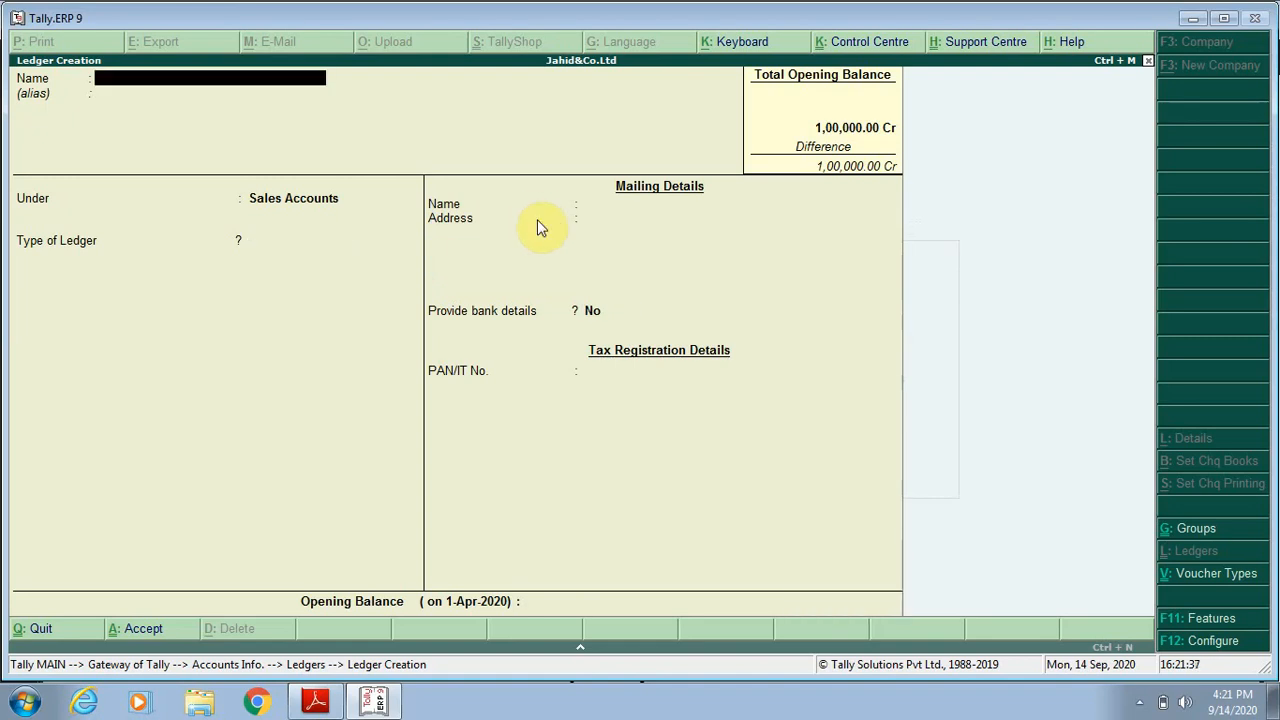
Leave ledger creation and return to the Gateway of Tally.
key("Escape")
key("Return")
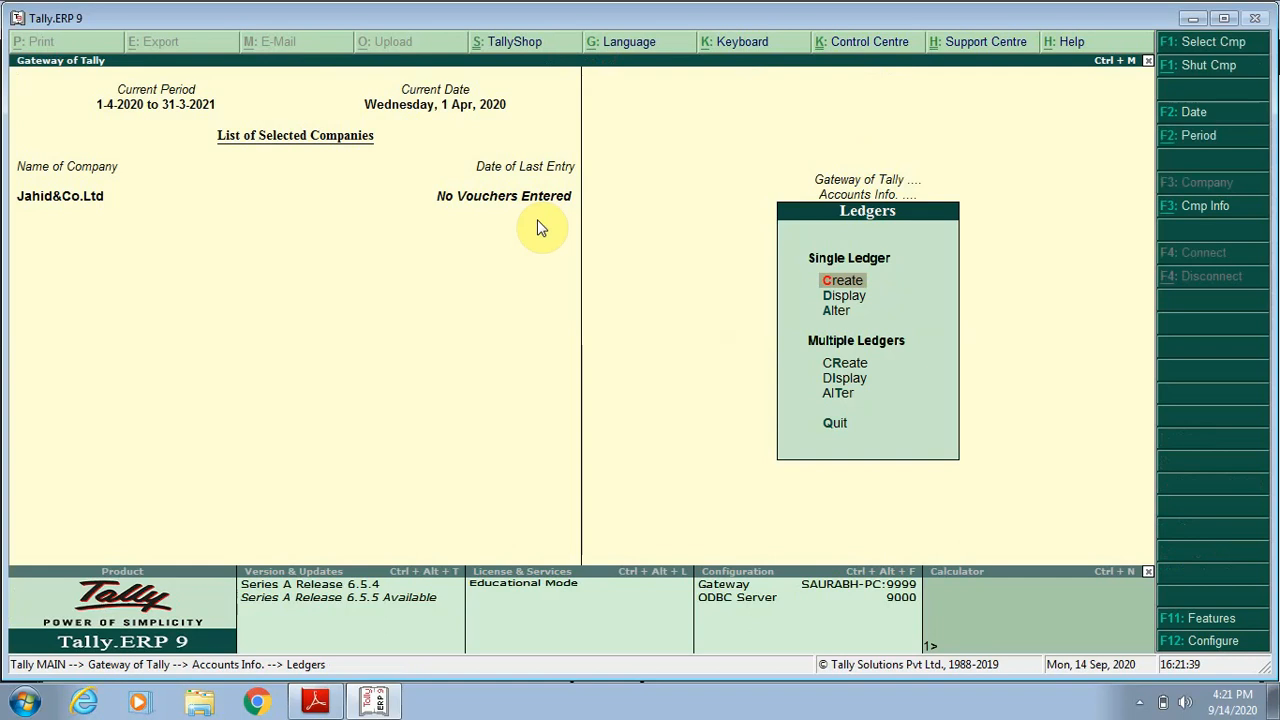
key("Escape")
key("Escape")
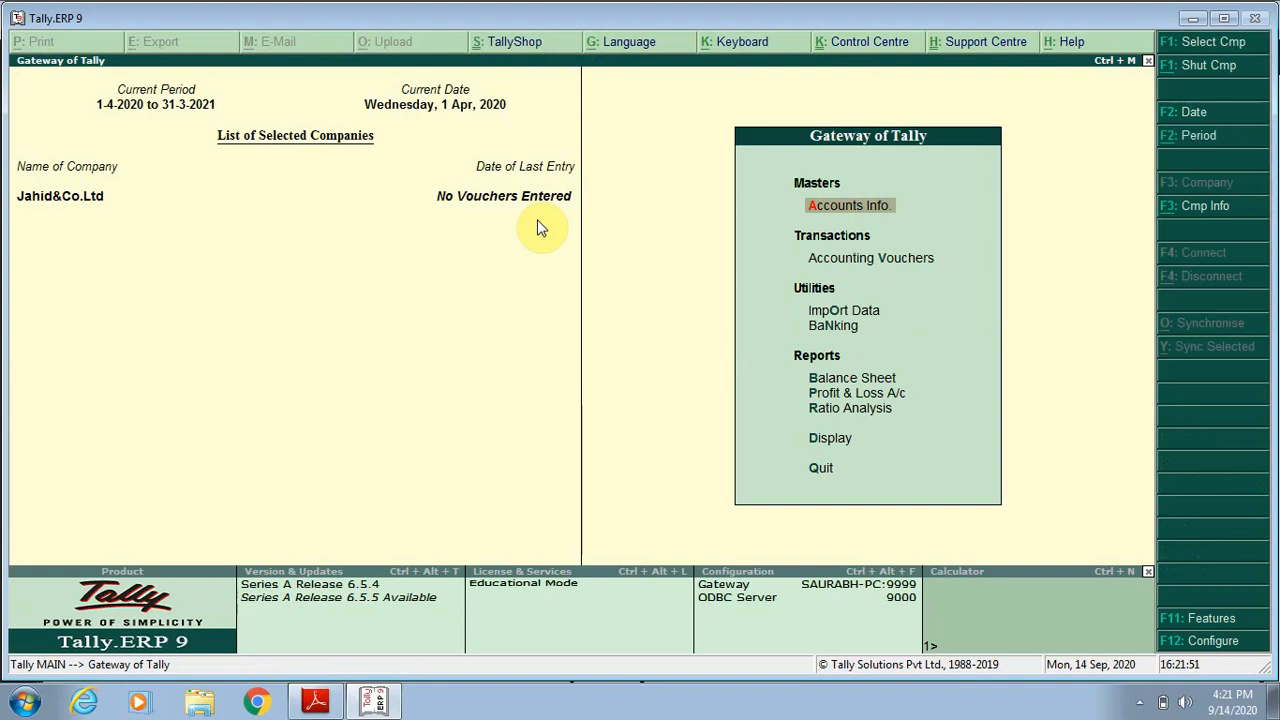
key("Return")
key("Down")
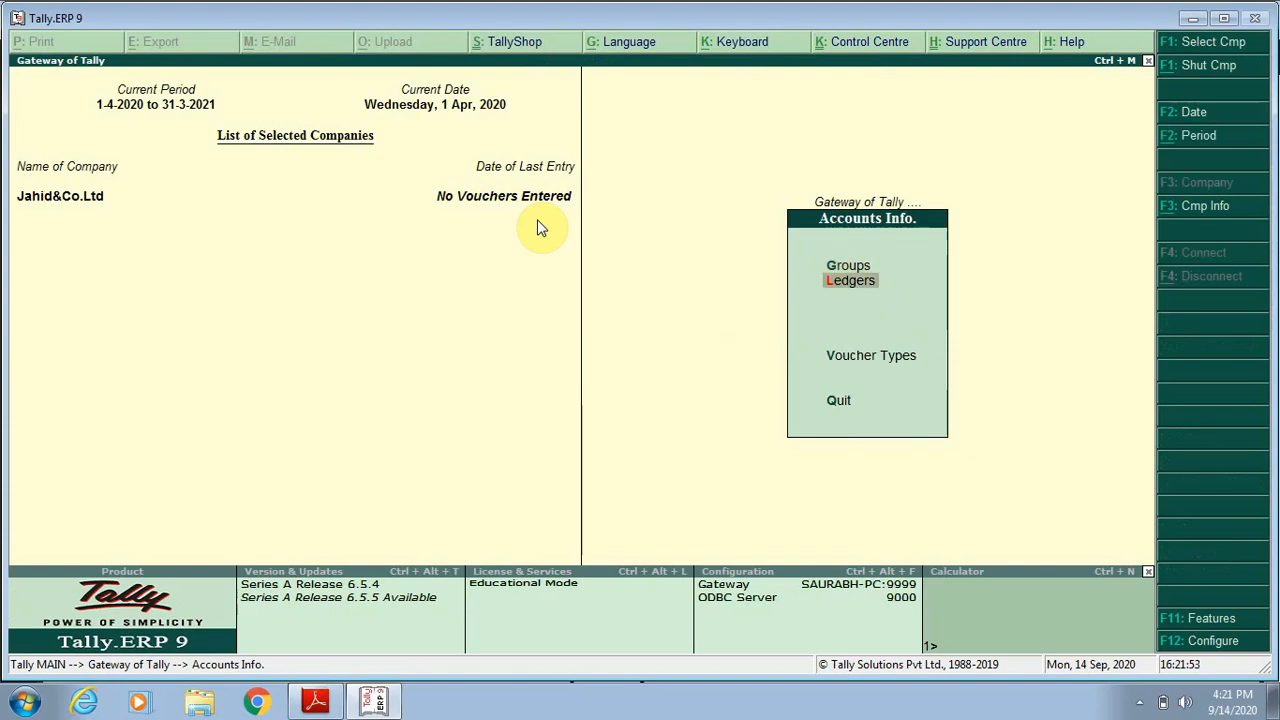
key("Return")
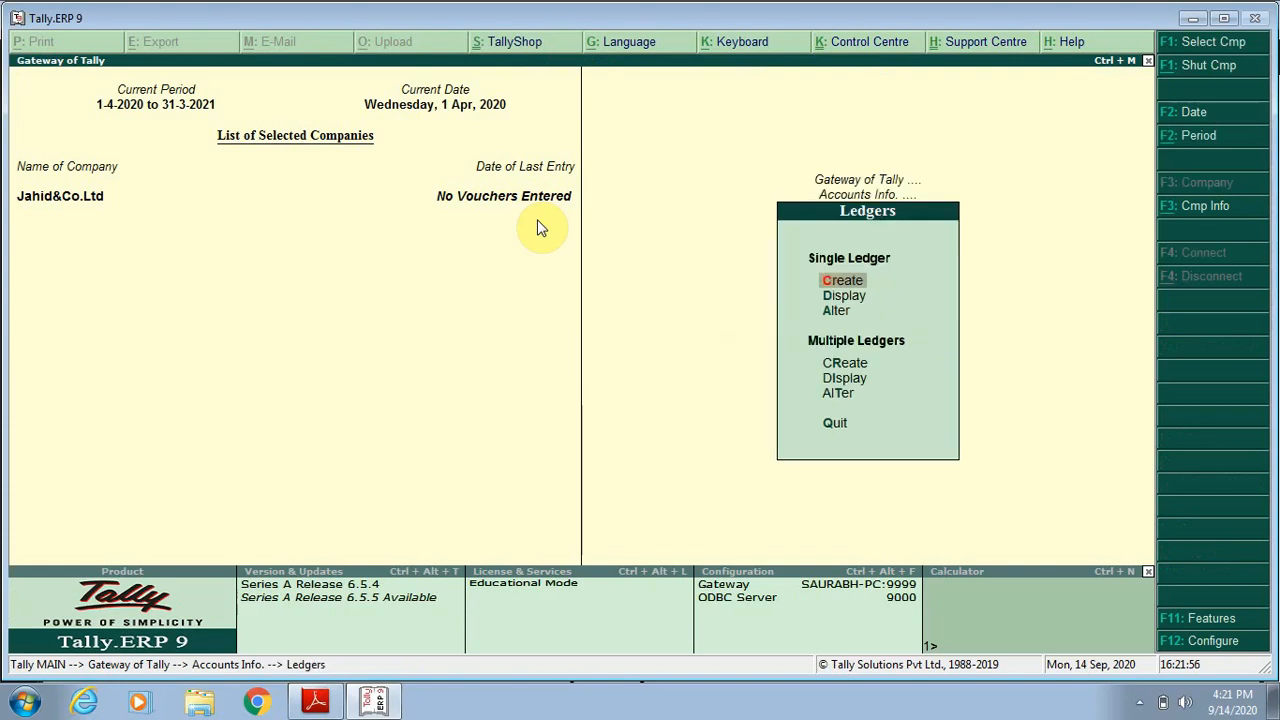
key("Escape")
key("Escape")
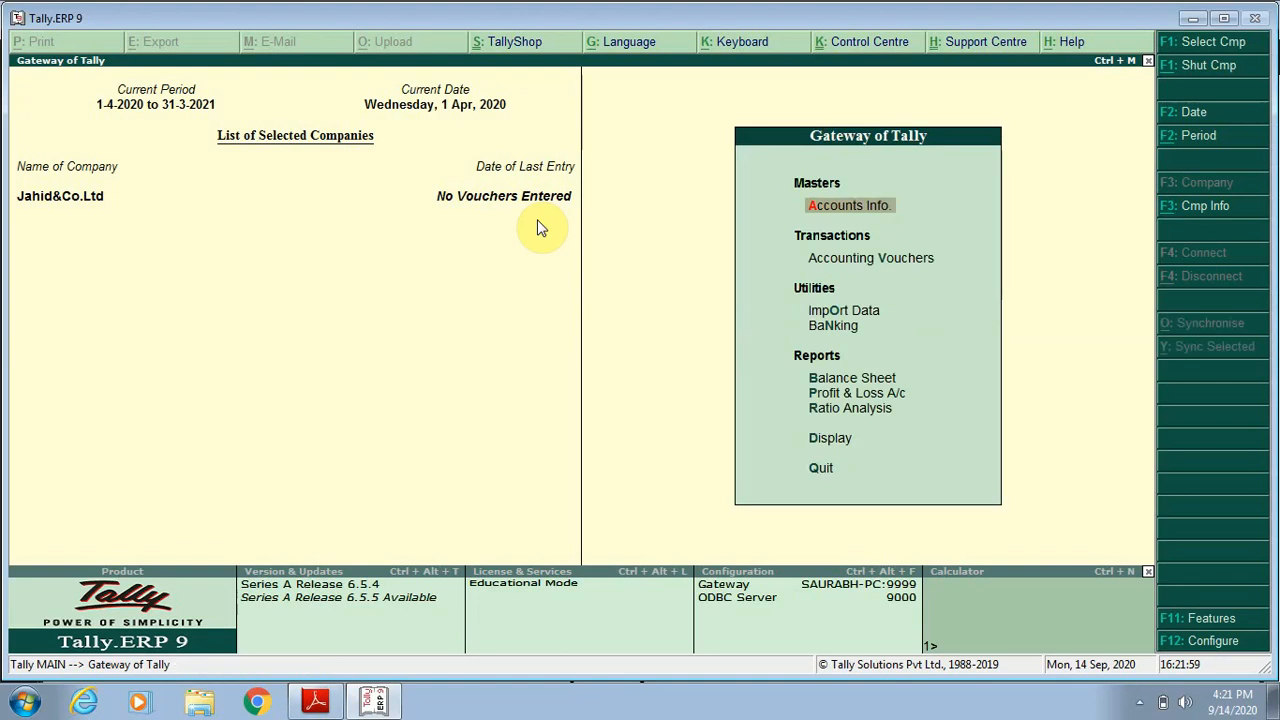